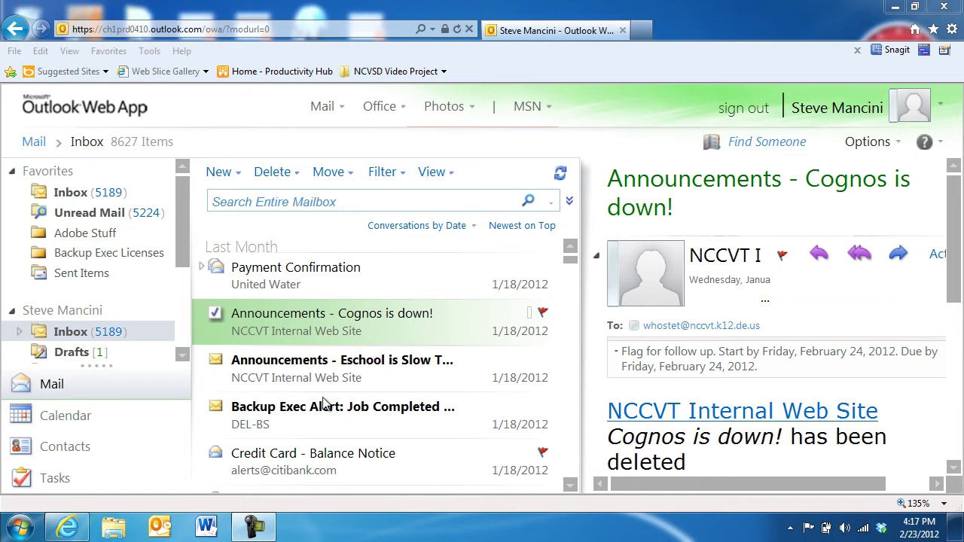
# - Reply to the Cognos announcement with High importance, Confidential sensitivity, and delivery and read receipts
pyautogui.doubleClick(312, 329)
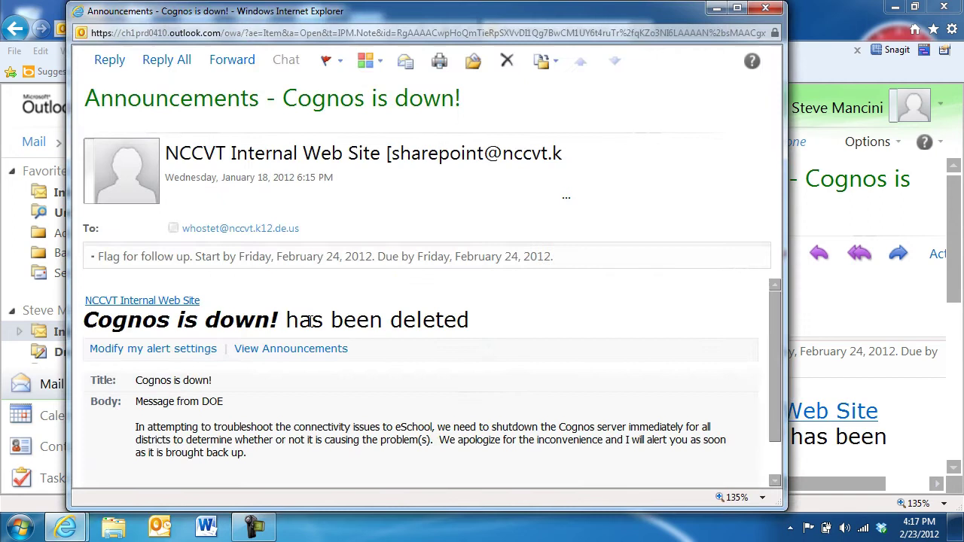
pyautogui.click(110, 60)
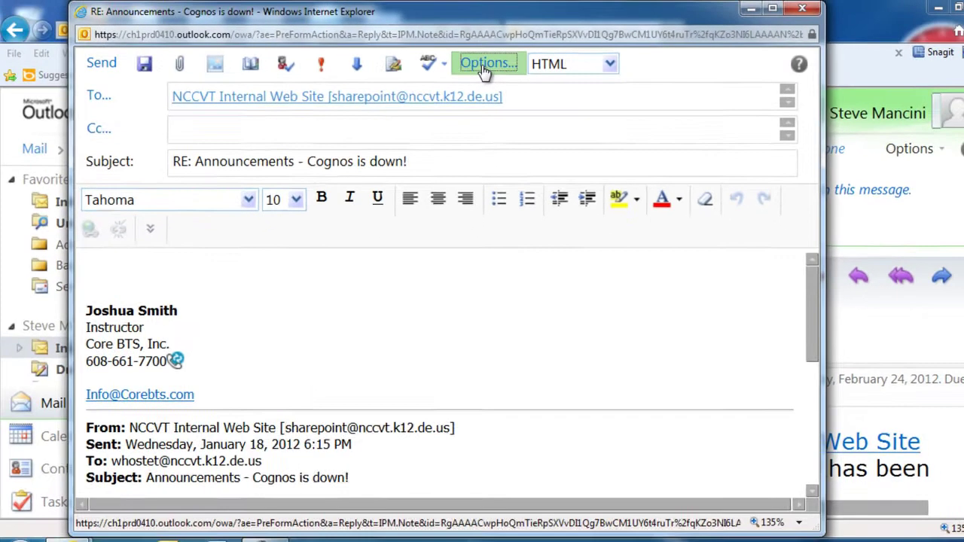
pyautogui.click(487, 64)
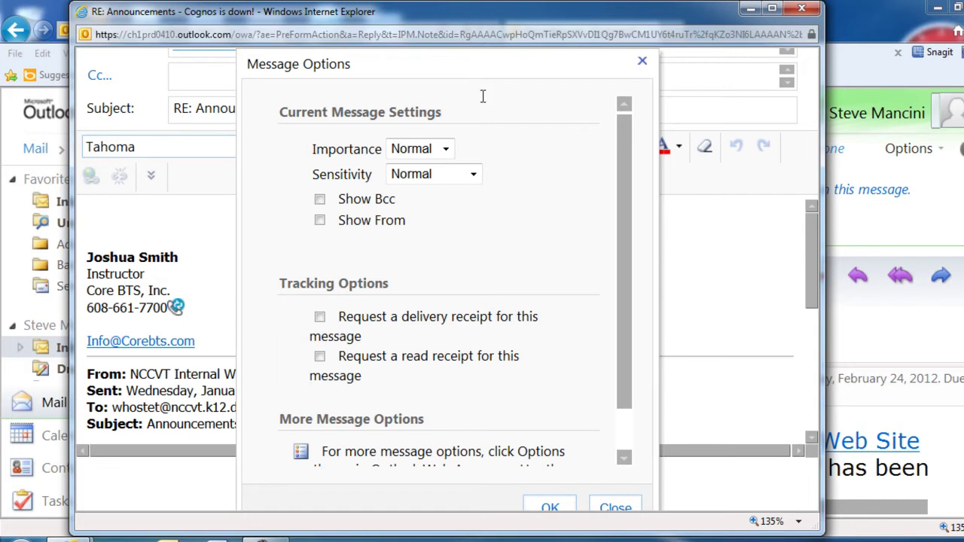
pyautogui.click(446, 150)
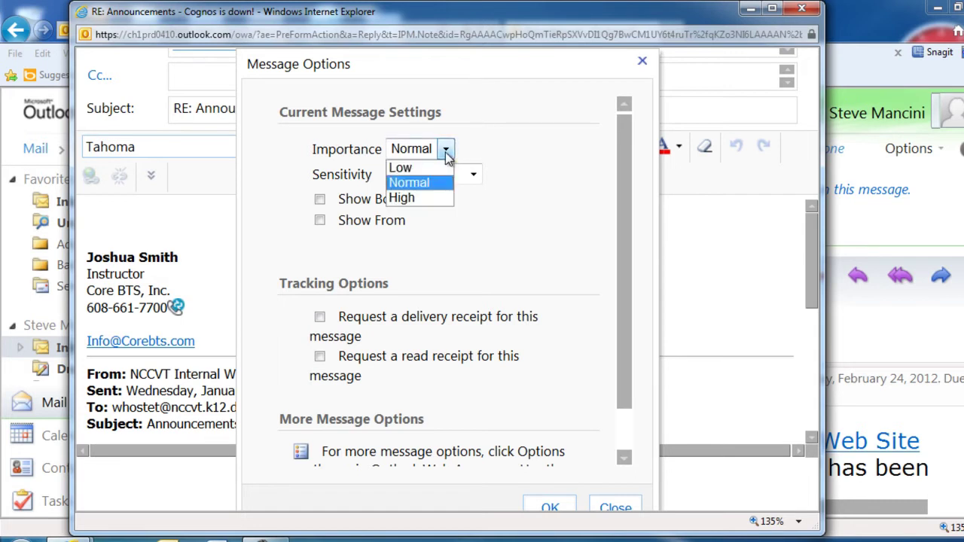
pyautogui.click(432, 198)
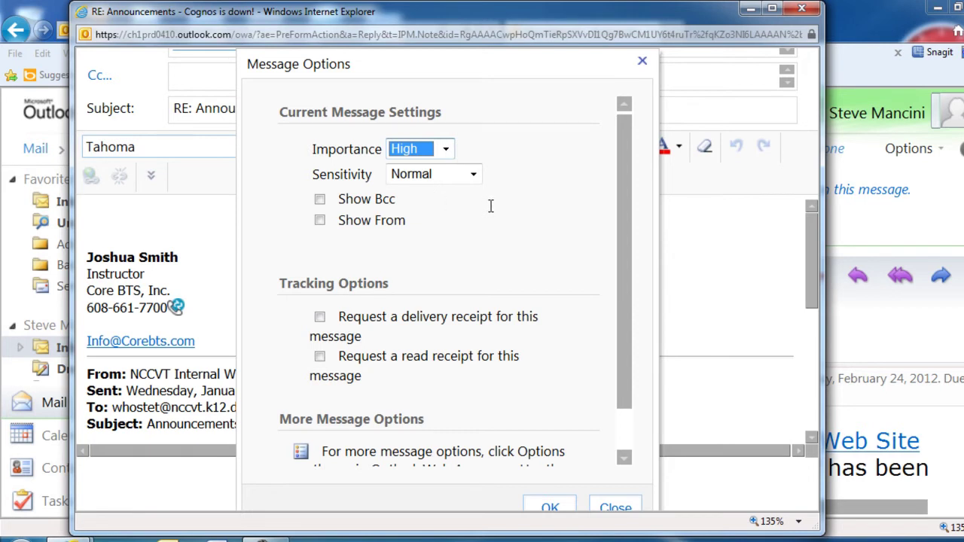
pyautogui.click(473, 174)
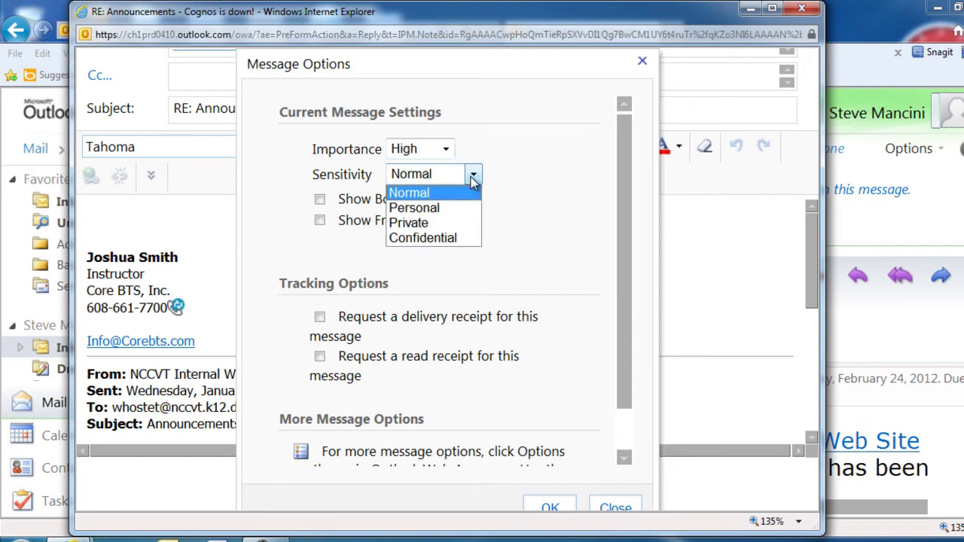
pyautogui.click(453, 240)
pyautogui.click(452, 240)
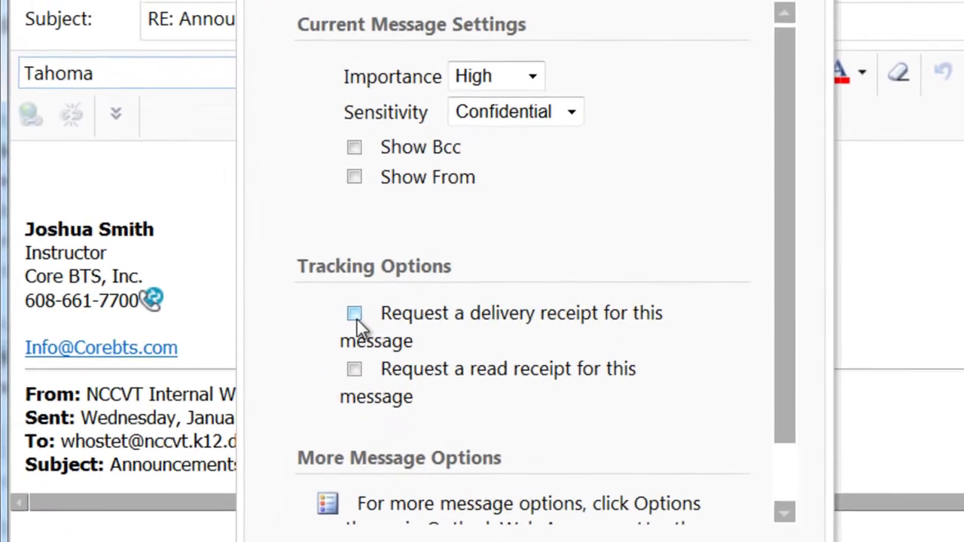
pyautogui.click(355, 315)
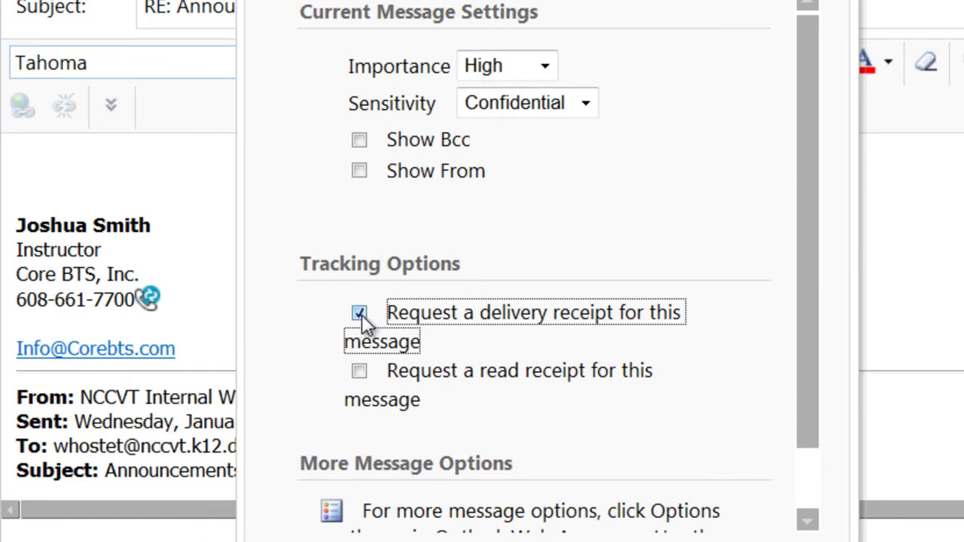
pyautogui.click(364, 373)
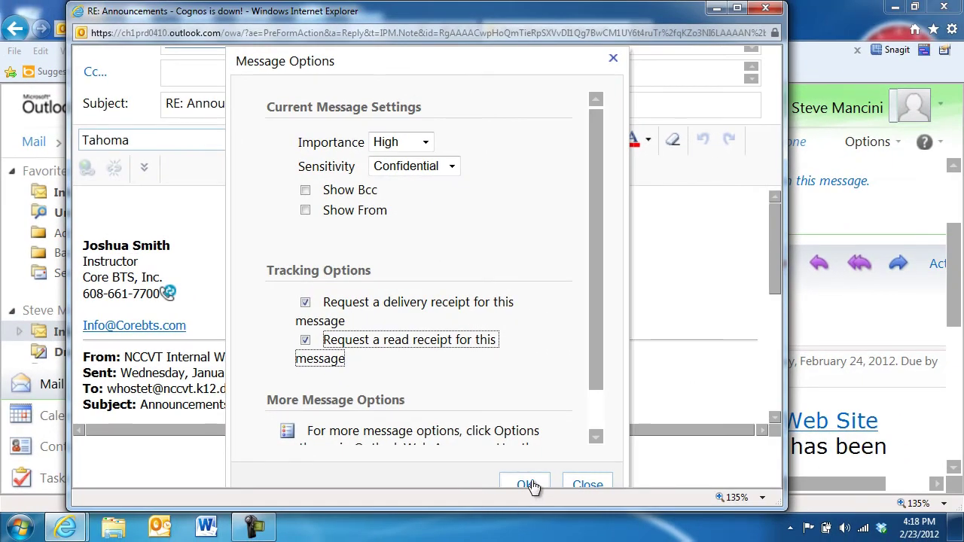
pyautogui.click(529, 484)
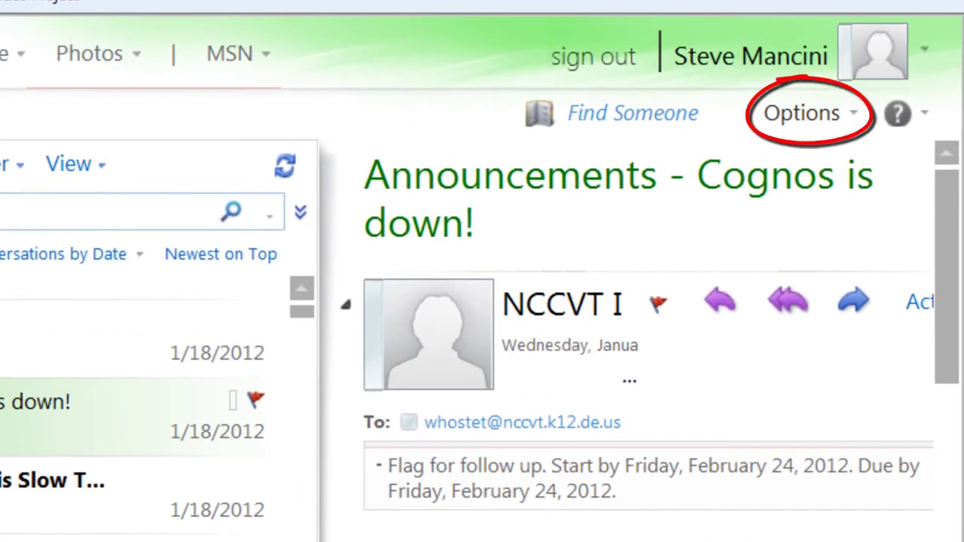
# - Turn off new e-mail notifications and the new-item sound, always send read-receipt responses, and save
pyautogui.click(804, 129)
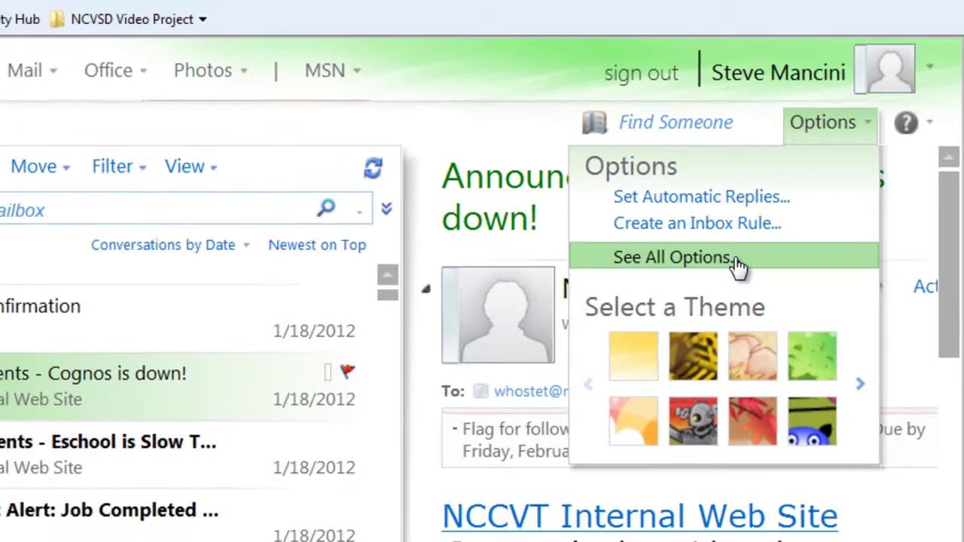
pyautogui.click(693, 273)
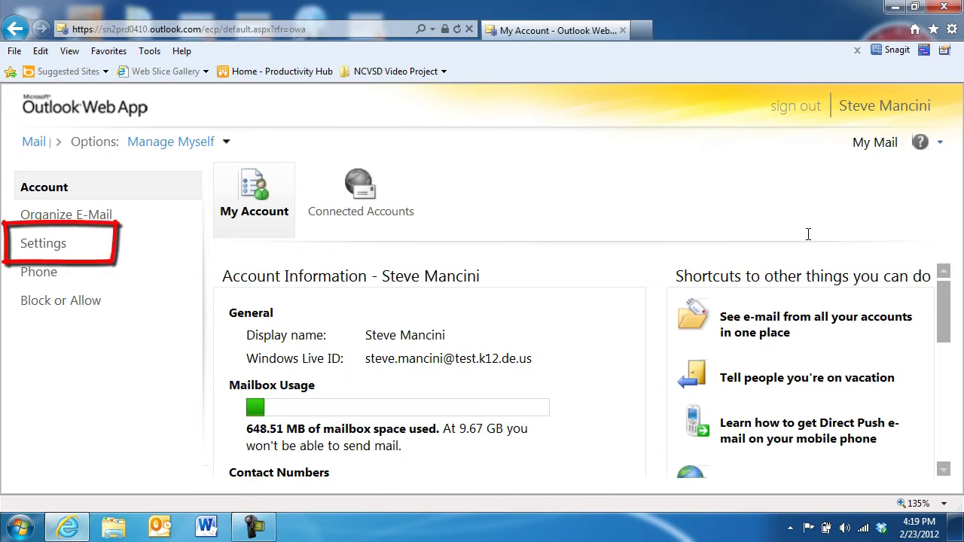
pyautogui.click(67, 247)
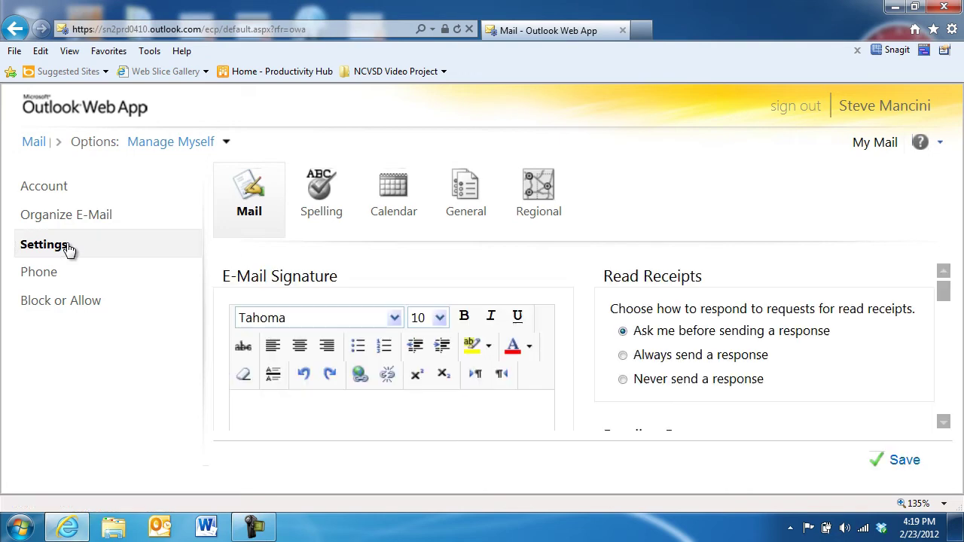
pyautogui.moveTo(948, 307); pyautogui.dragTo(947, 411)
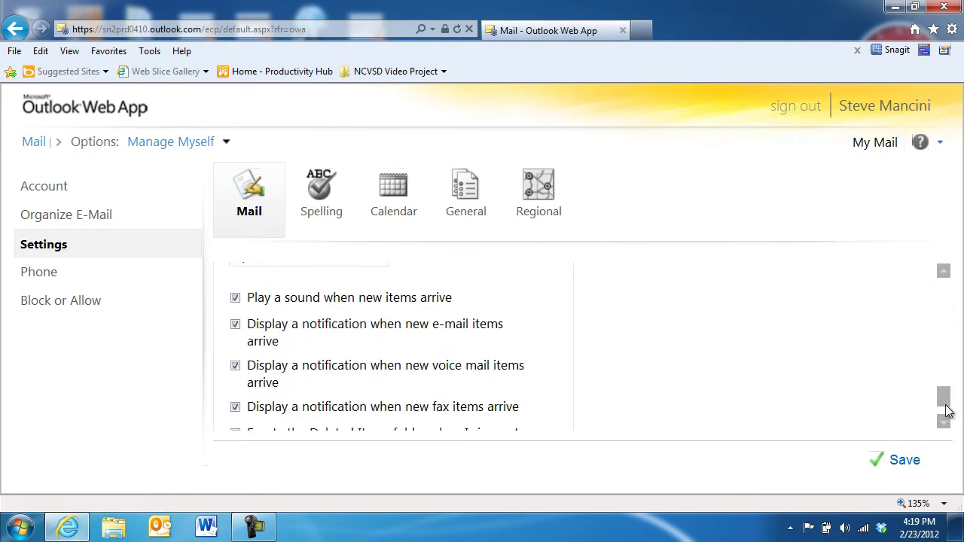
pyautogui.click(235, 326)
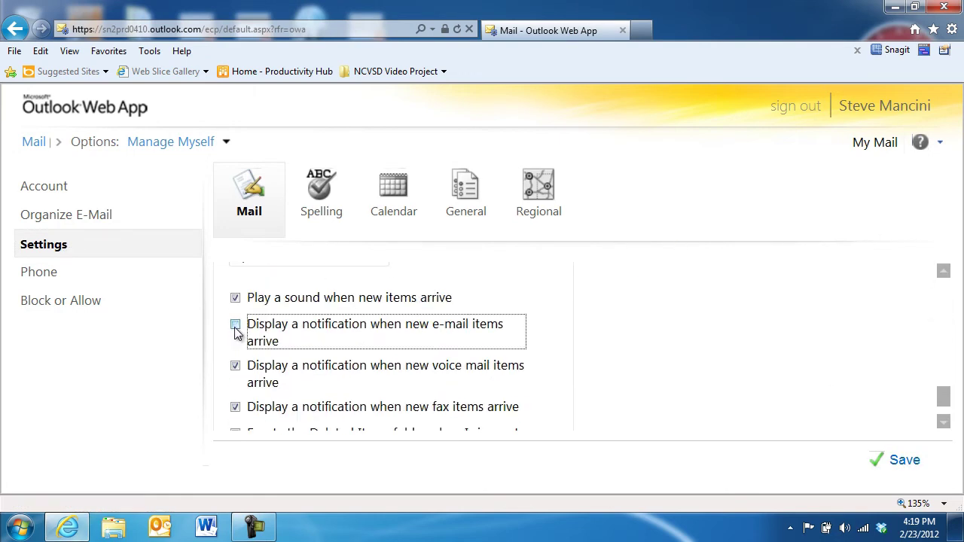
pyautogui.click(233, 299)
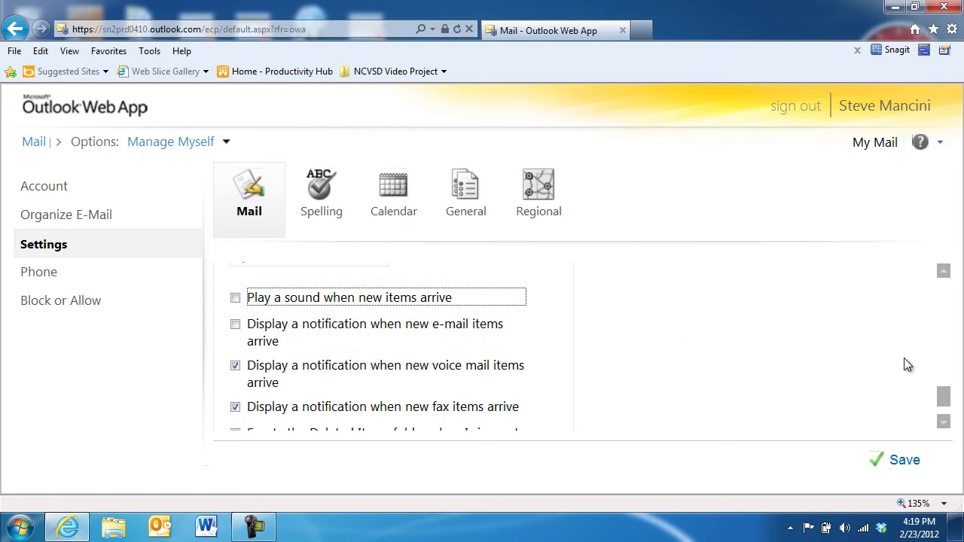
pyautogui.moveTo(947, 403); pyautogui.dragTo(946, 290)
pyautogui.click(624, 355)
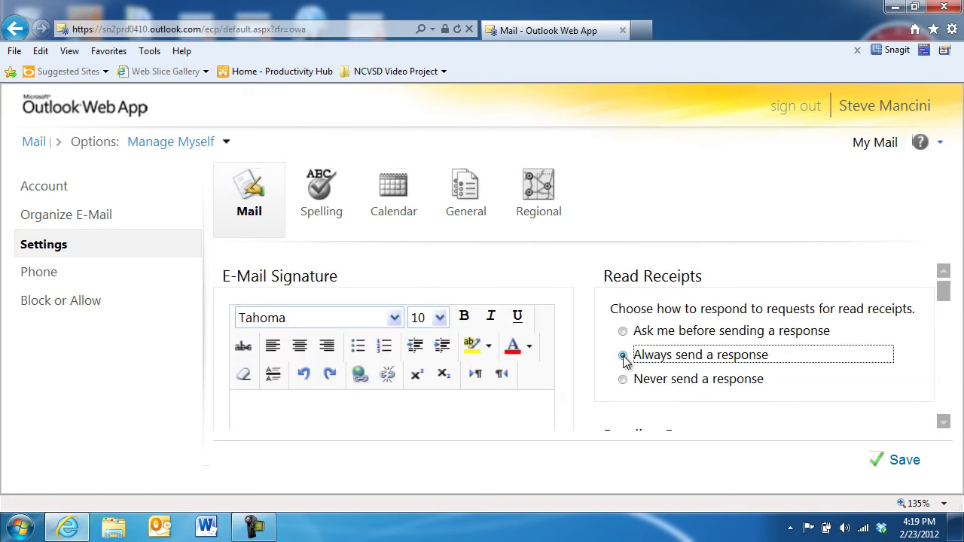
pyautogui.click(907, 466)
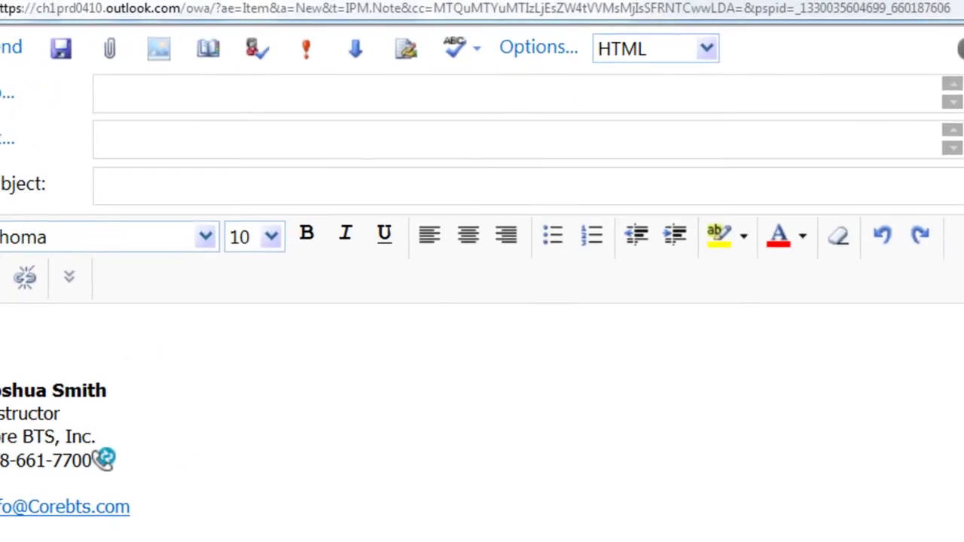
# - Switch the new message from HTML to Plain text, accepting the formatting-loss warning
pyautogui.click(708, 48)
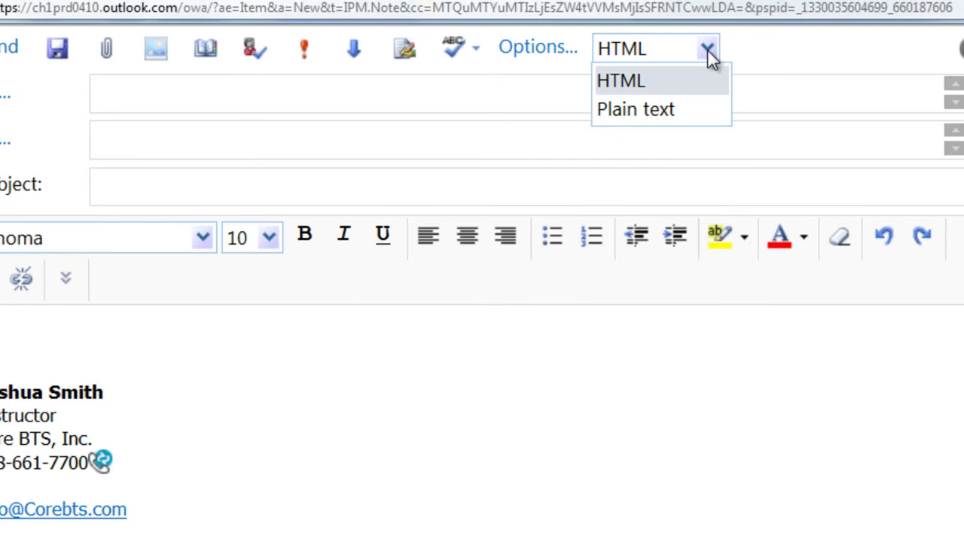
pyautogui.click(703, 113)
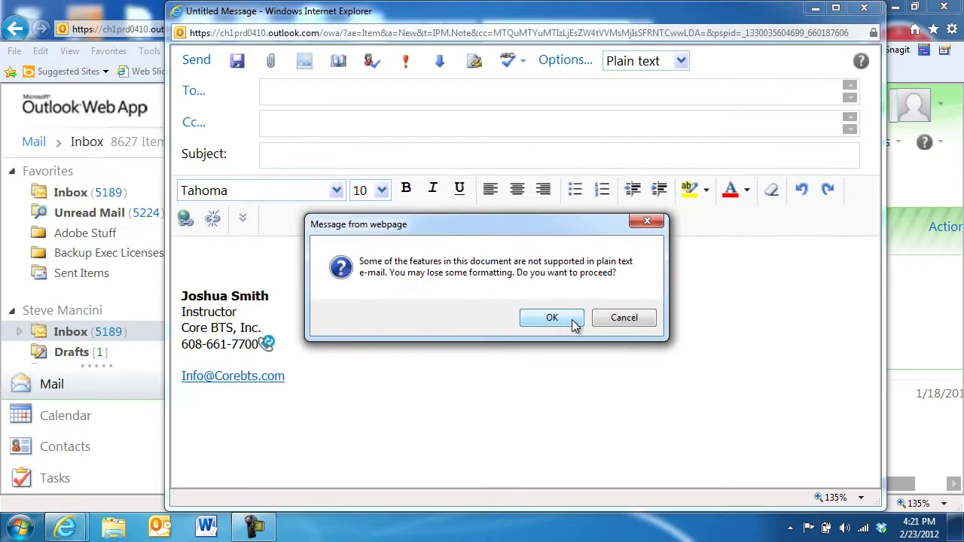
pyautogui.click(549, 422)
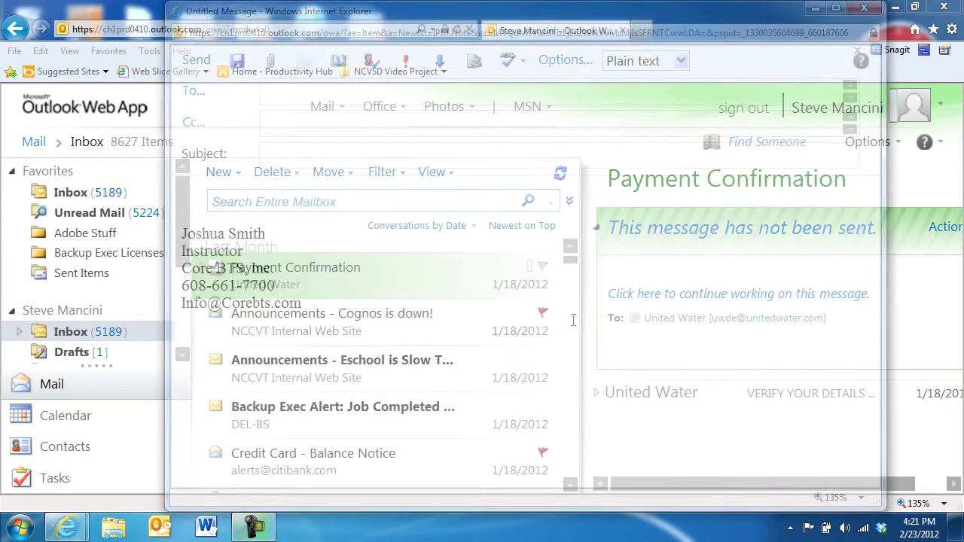
pyautogui.click(867, 142)
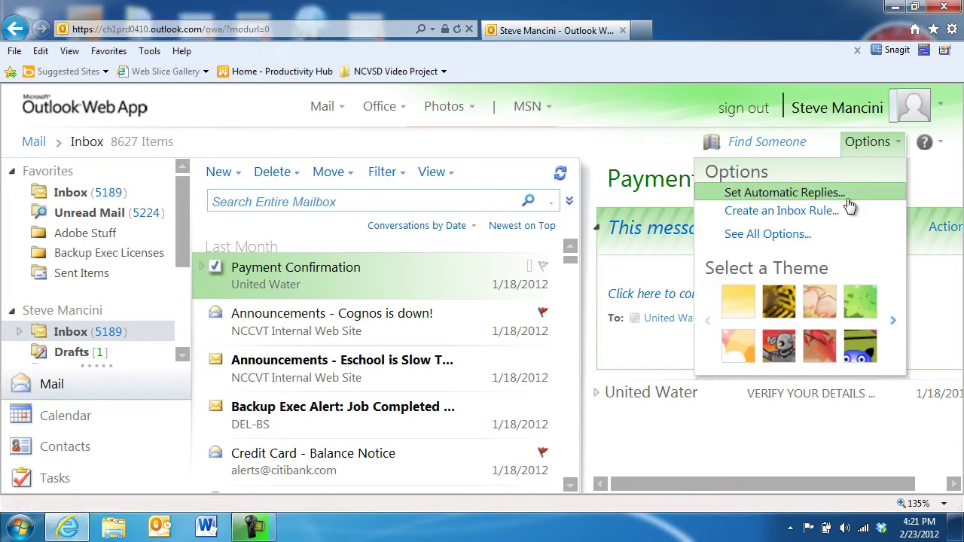
pyautogui.click(839, 239)
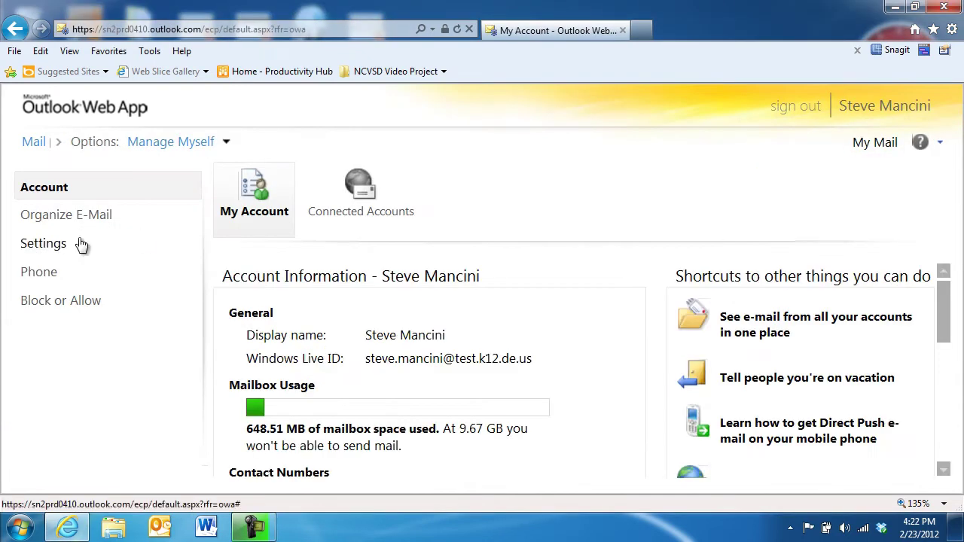
pyautogui.click(79, 244)
pyautogui.scroll(-6, 783, 365)
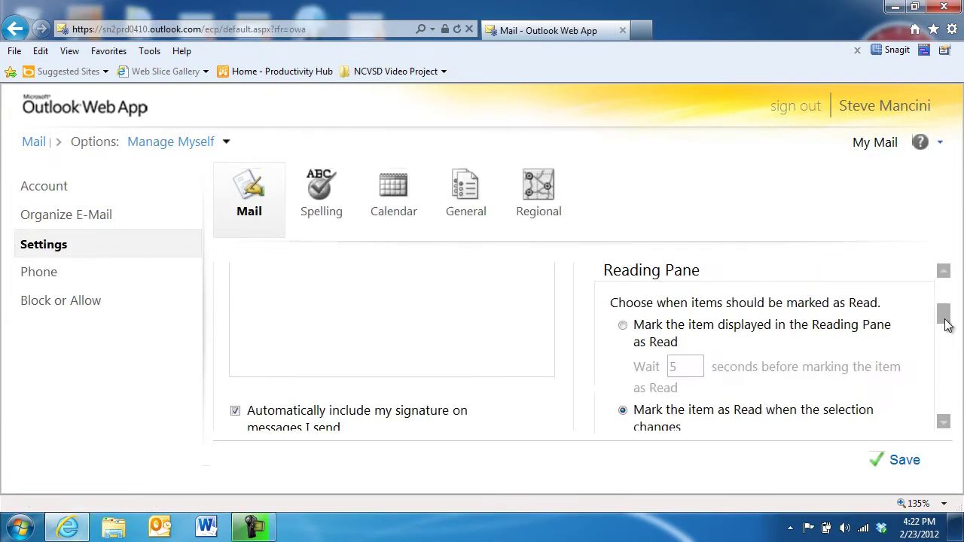
pyautogui.click(501, 339)
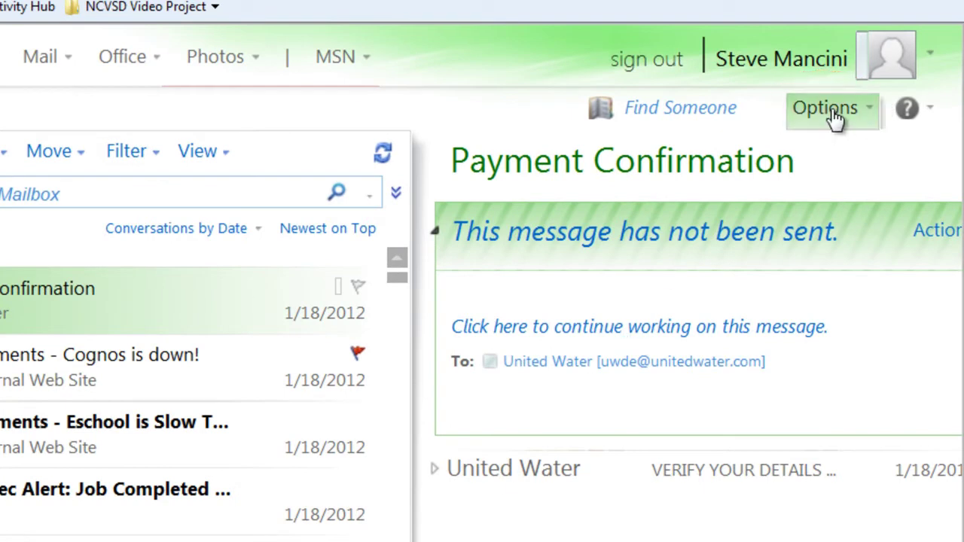
# - Turn on automatic replies and limit them to a set time period
pyautogui.click(834, 114)
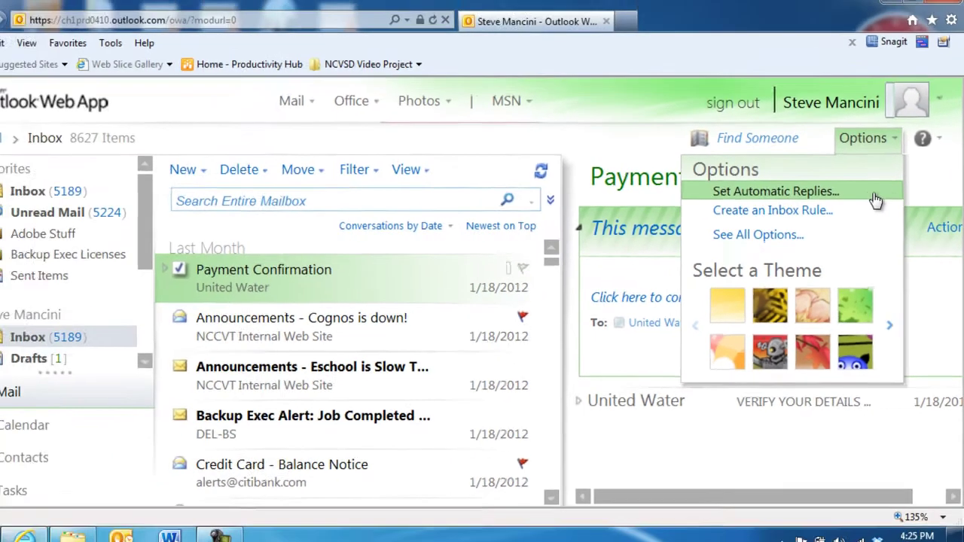
pyautogui.click(874, 194)
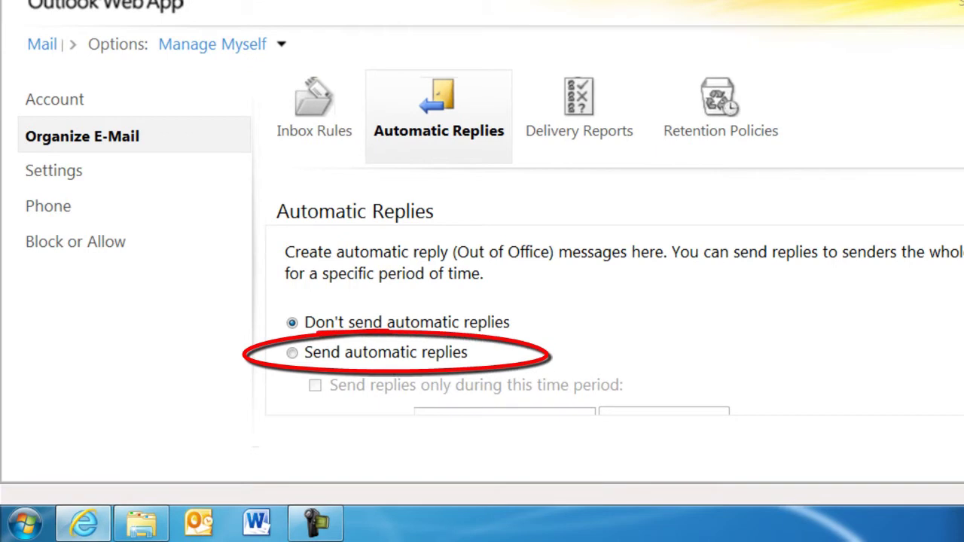
pyautogui.click(293, 353)
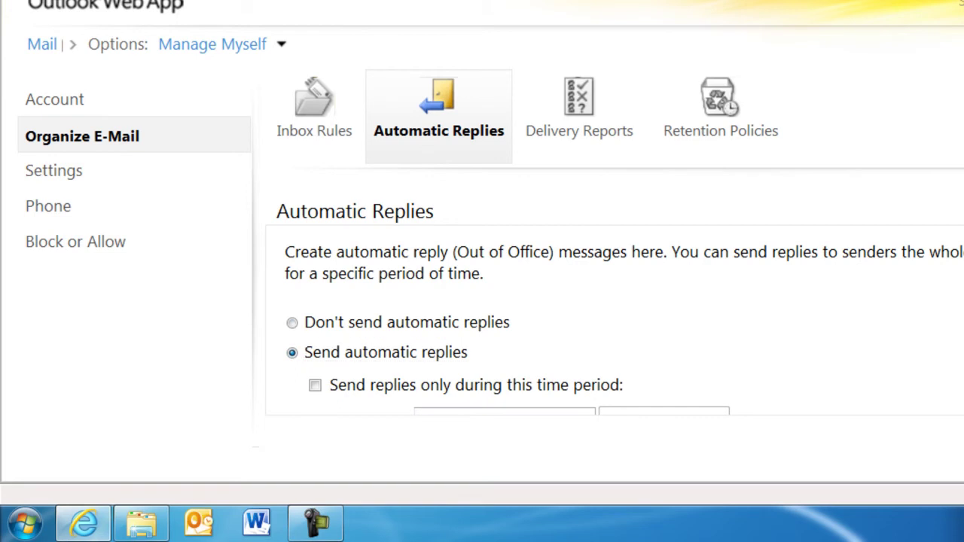
pyautogui.scroll(-3, 508, 323)
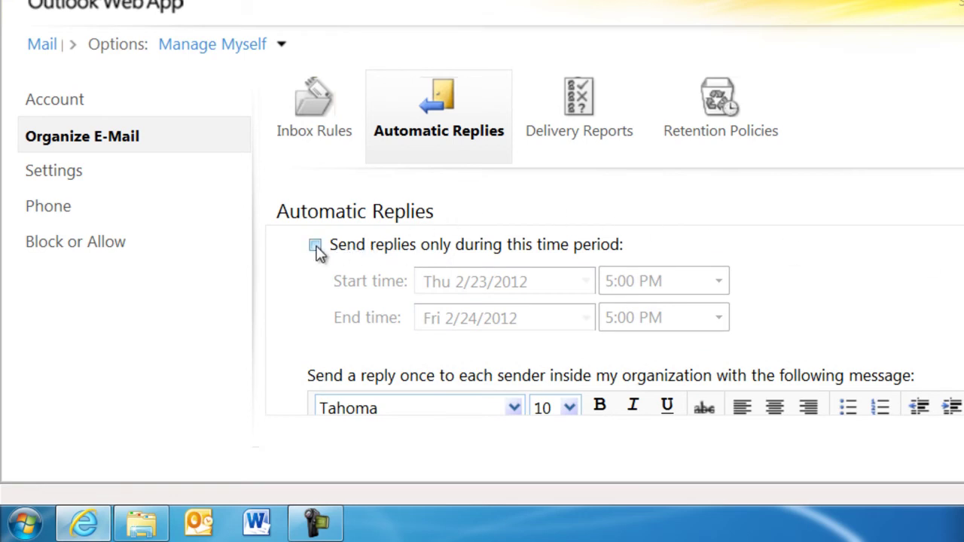
pyautogui.click(316, 246)
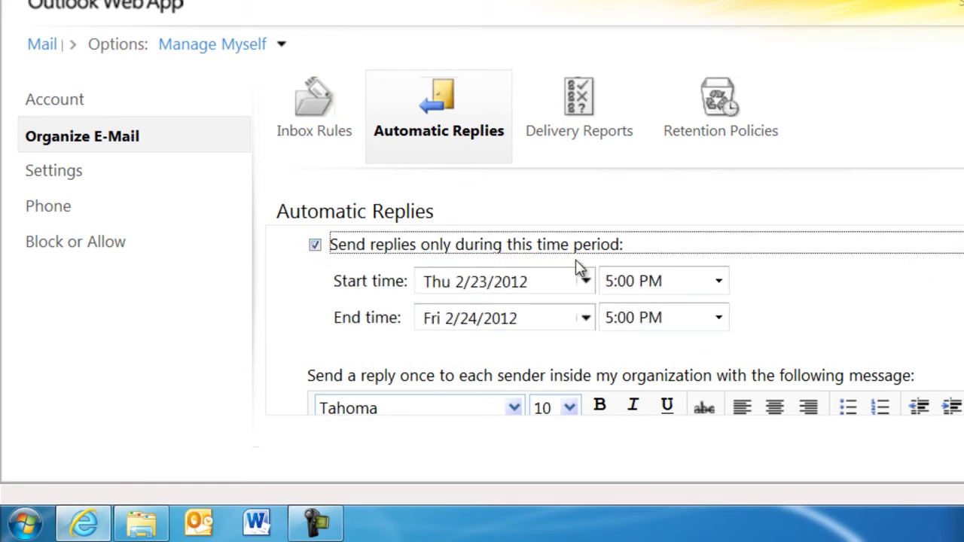
pyautogui.scroll(-1, 633, 325)
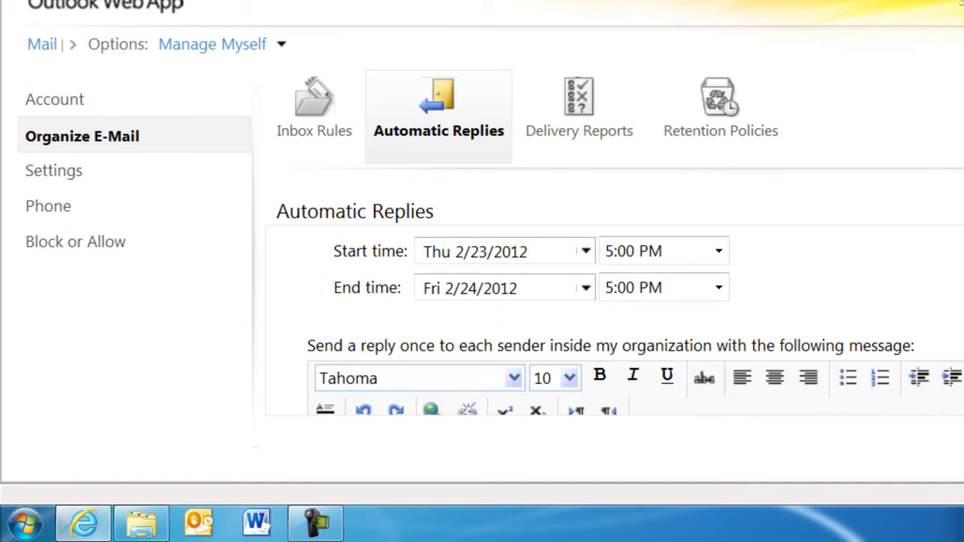
# - Set the automatic-reply period from March 19 at 7:00 AM to April 2
pyautogui.click(585, 251)
pyautogui.click(619, 279)
pyautogui.click(463, 390)
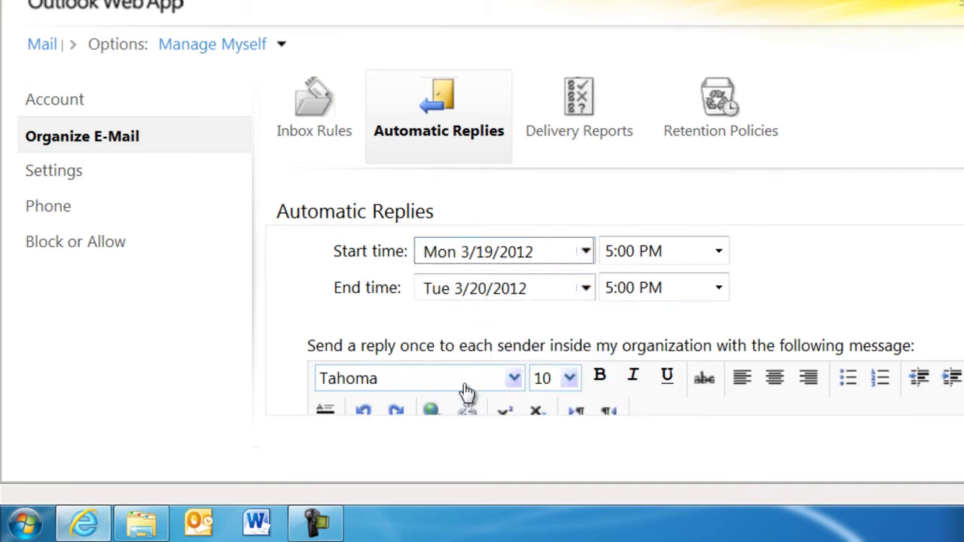
pyautogui.click(585, 288)
pyautogui.click(619, 314)
pyautogui.click(463, 366)
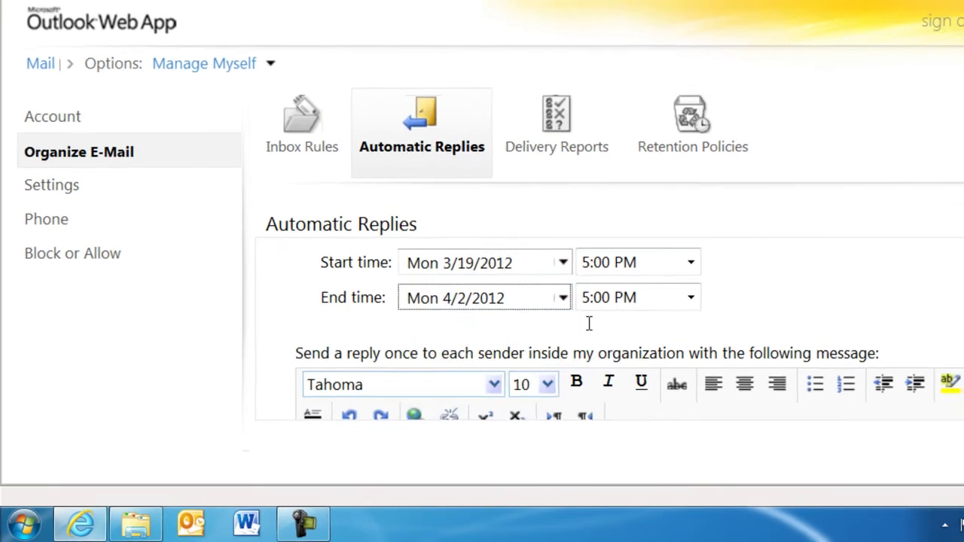
pyautogui.click(719, 288)
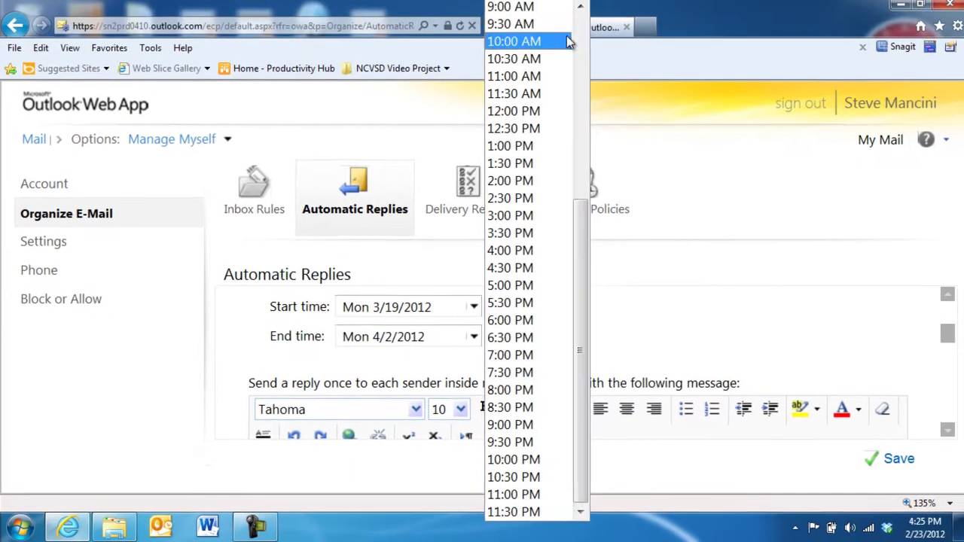
pyautogui.scroll(5, 554, 98)
pyautogui.click(523, 252)
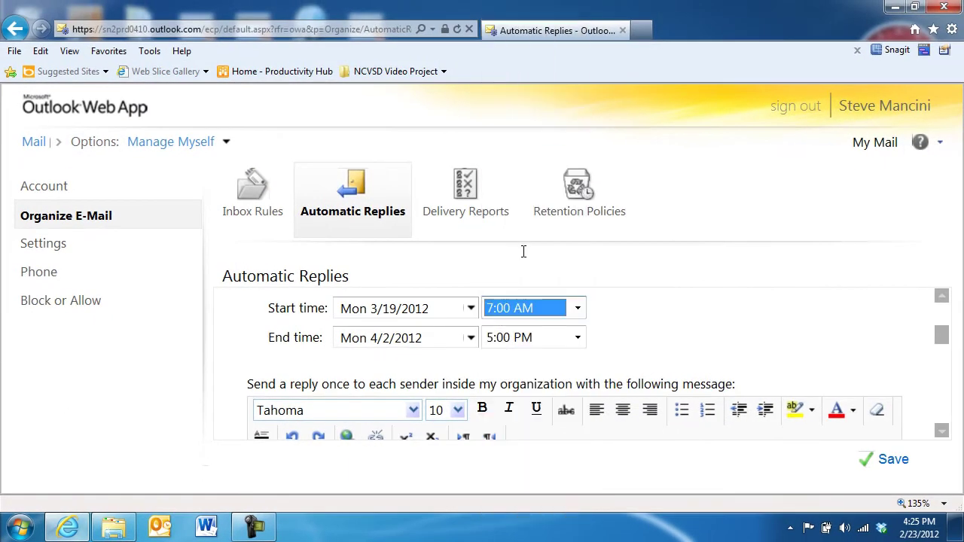
pyautogui.moveTo(941, 335); pyautogui.dragTo(941, 366)
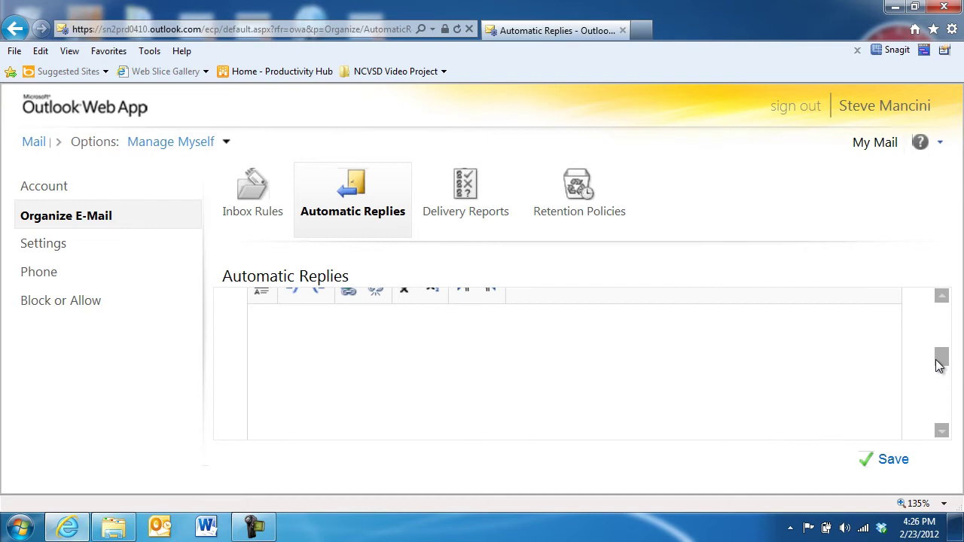
# - Enter the reply message directing senders to a colleague, starting with 'Hello', and save
pyautogui.click(438, 363)
pyautogui.write('Hello,')
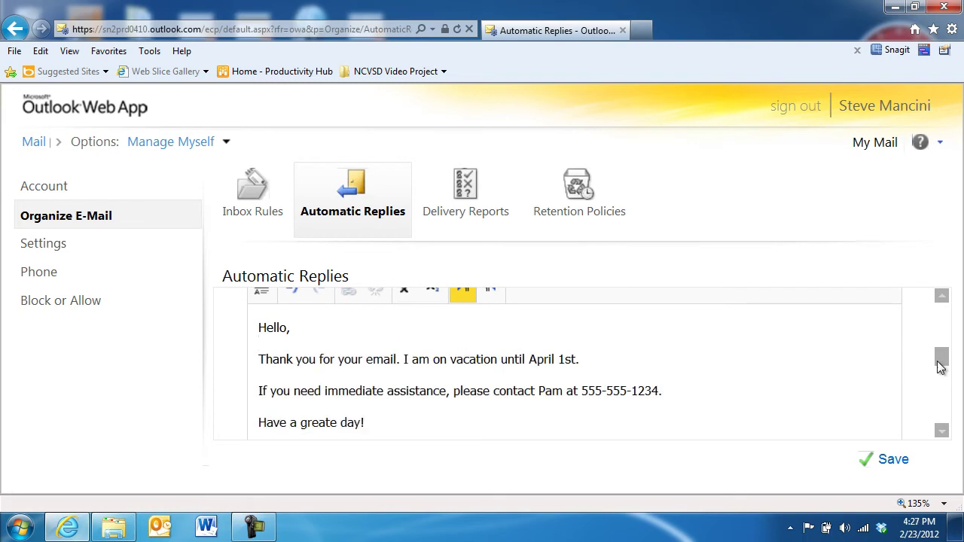
pyautogui.moveTo(940, 365); pyautogui.dragTo(950, 416)
pyautogui.write('Hello,  I am not available to respond to your message.  Please contact Pam at 555-555-1234.  Have a great day!')
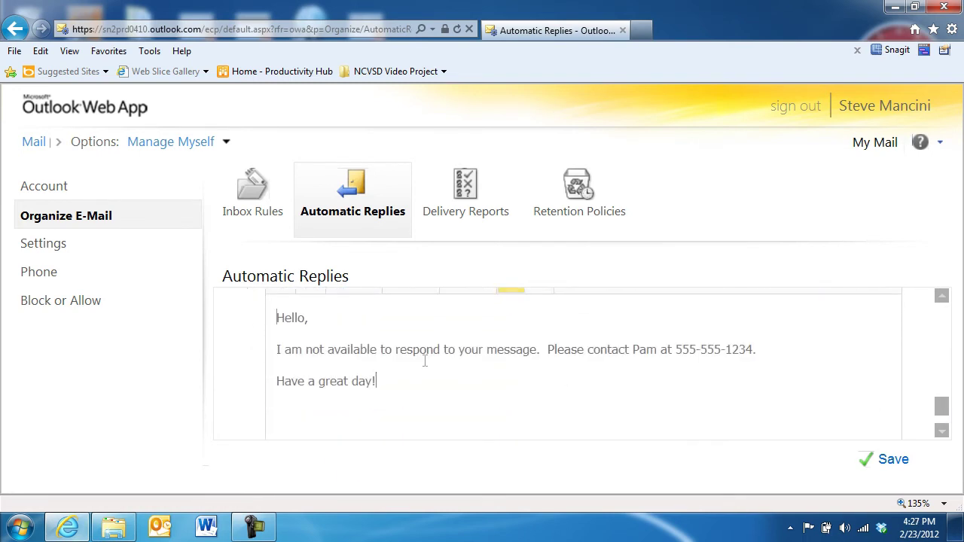
pyautogui.click(887, 464)
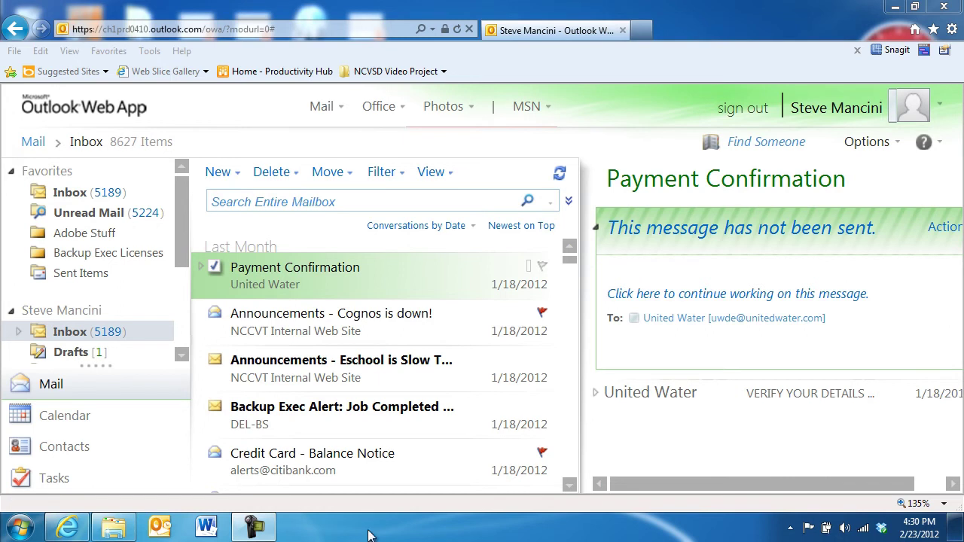
# - Go to Contacts and show the New menu's choices for contact, group or message
pyautogui.click(119, 451)
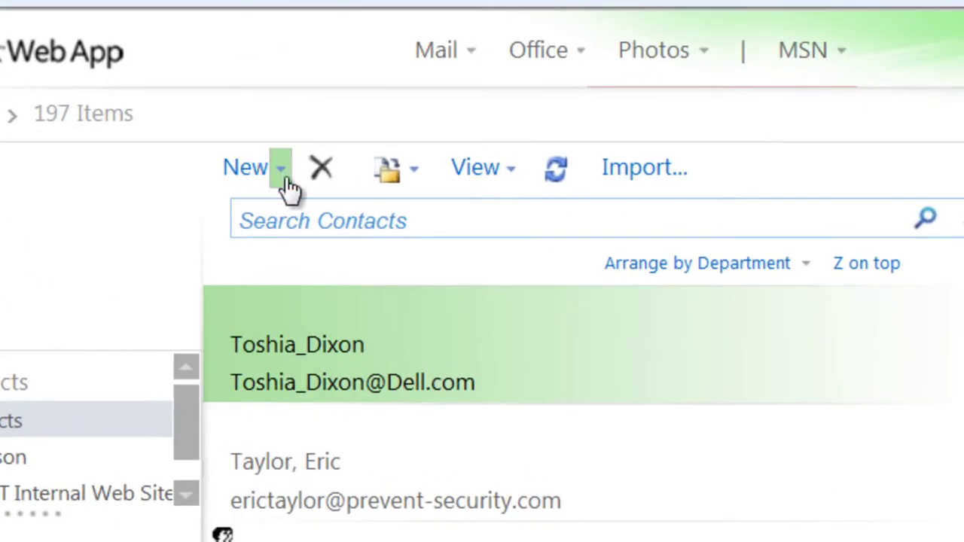
pyautogui.click(282, 169)
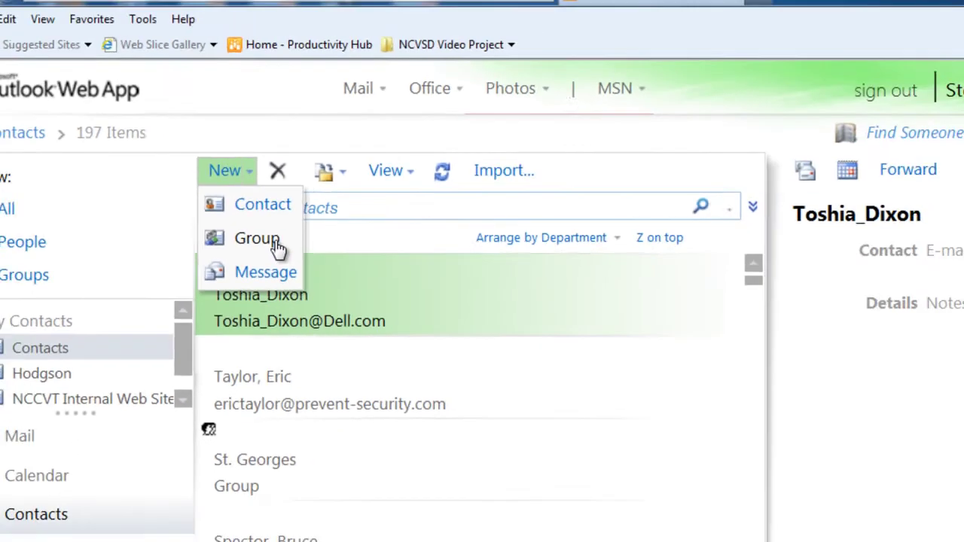
# - Start a new group named 'Project Alpha Team' and add a person found in the directory
pyautogui.click(276, 243)
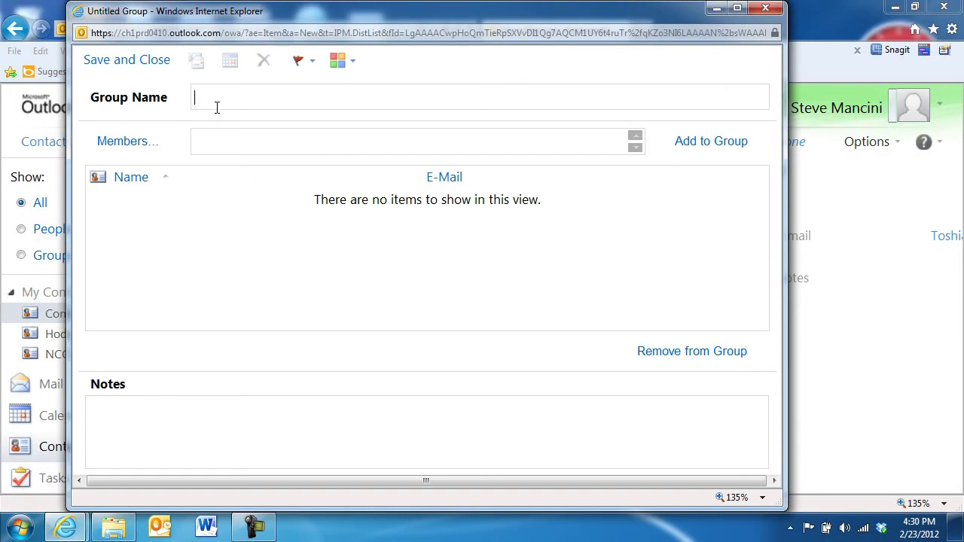
pyautogui.write('Project Alpha Team')
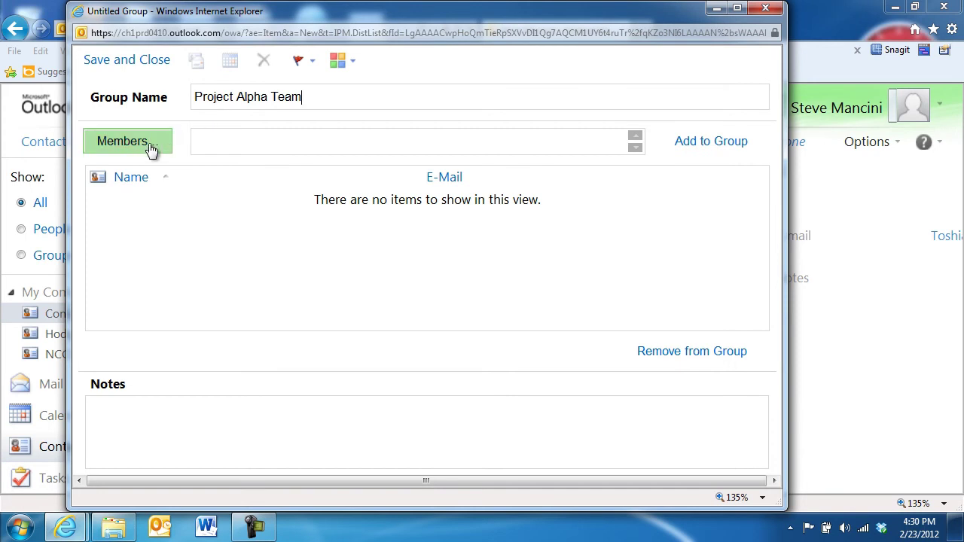
pyautogui.click(127, 141)
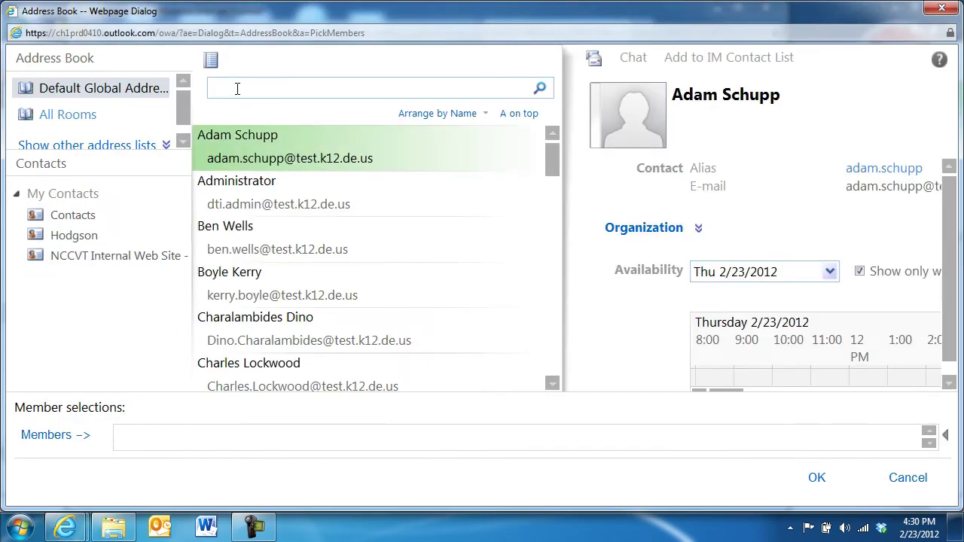
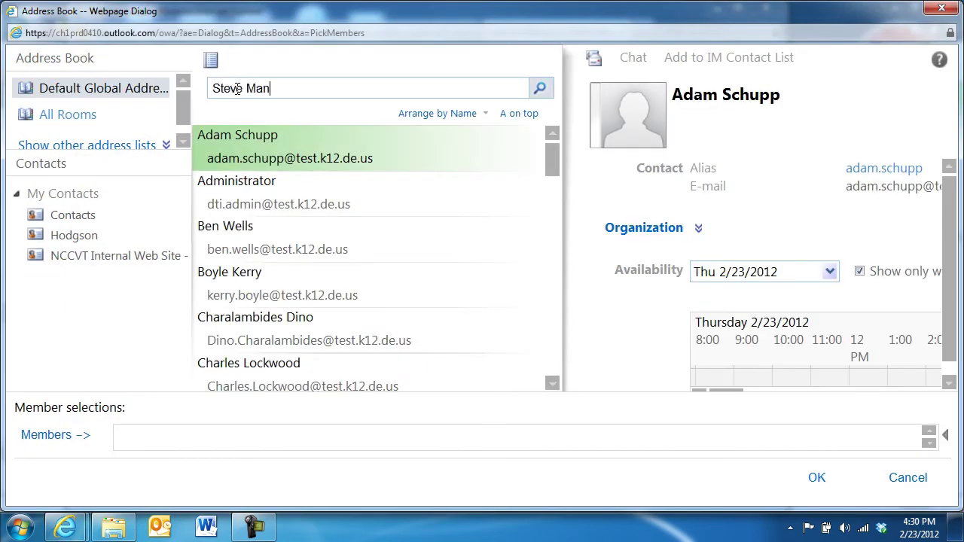
pyautogui.press('Return')
pyautogui.doubleClick(353, 143)
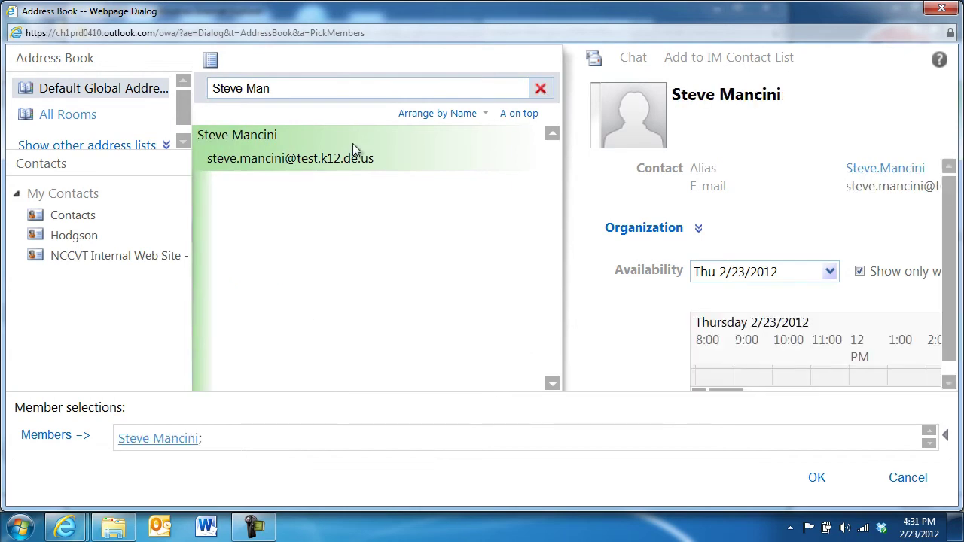
# - Add a personal contact as the second member and put both members into the group
pyautogui.click(80, 218)
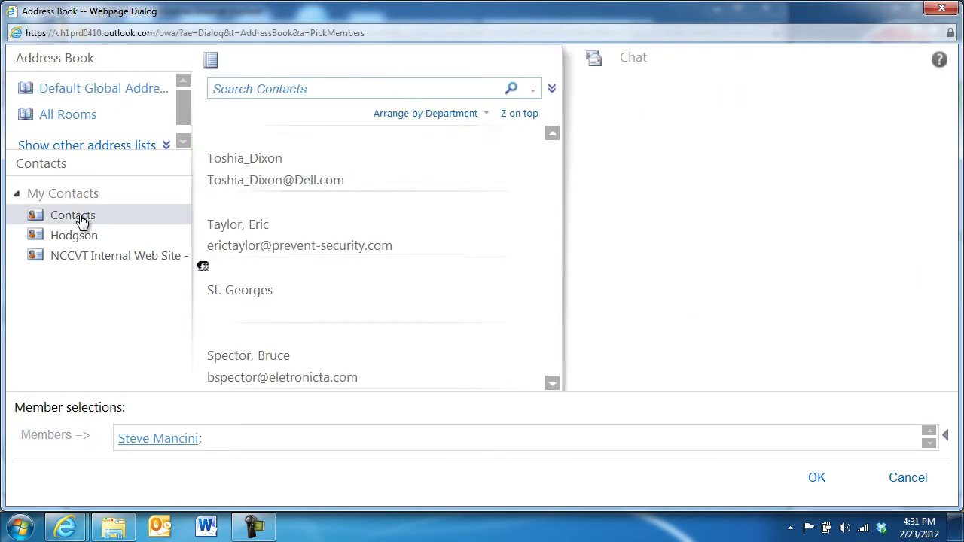
pyautogui.click(272, 91)
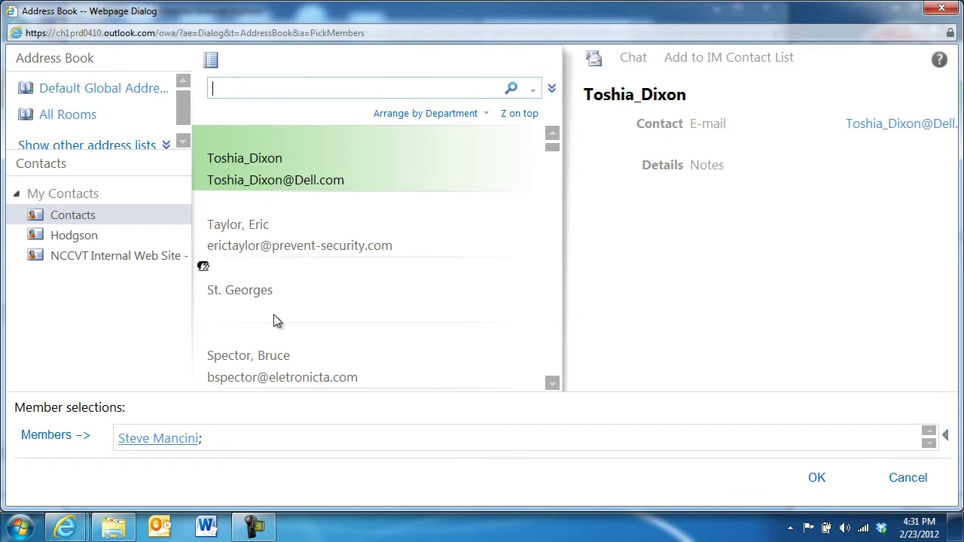
pyautogui.doubleClick(279, 358)
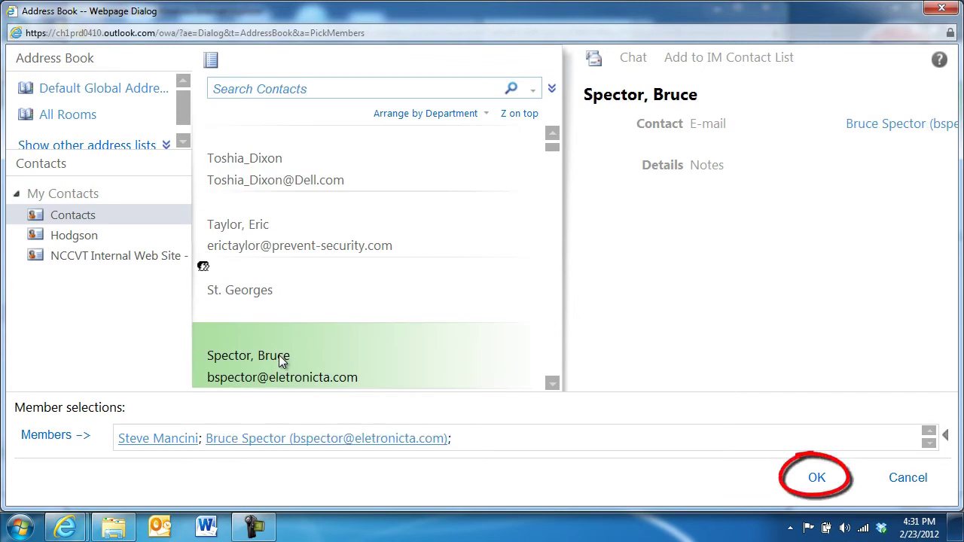
pyautogui.click(817, 482)
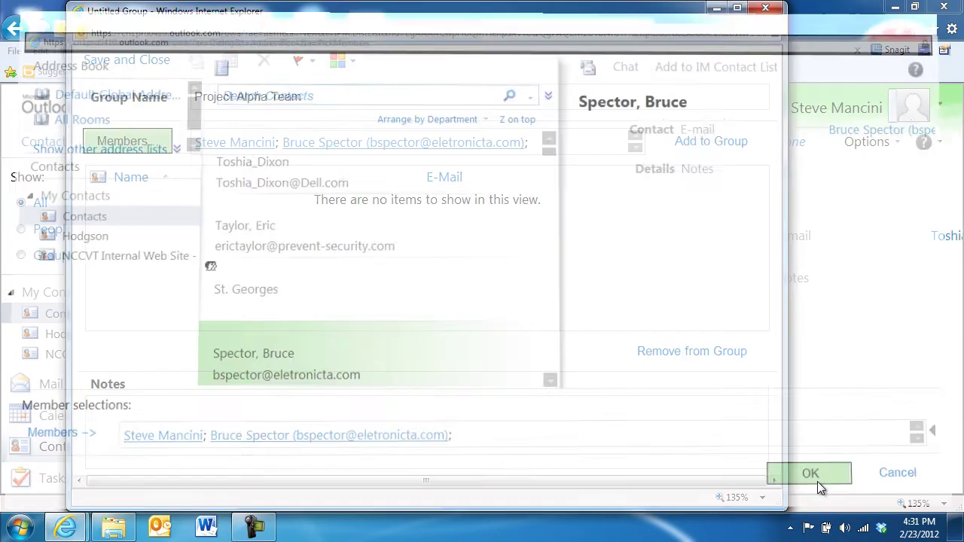
pyautogui.click(711, 142)
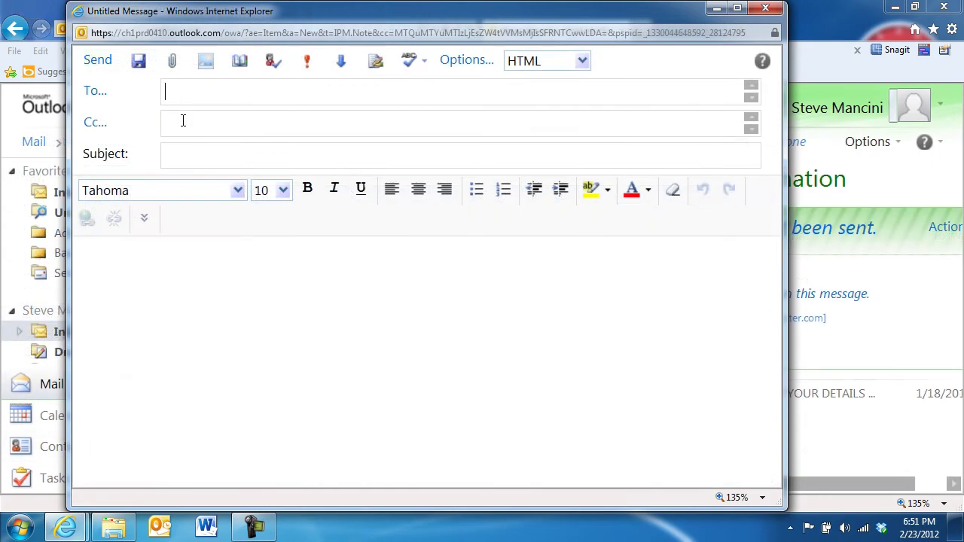
pyautogui.write('Project Alpha T')
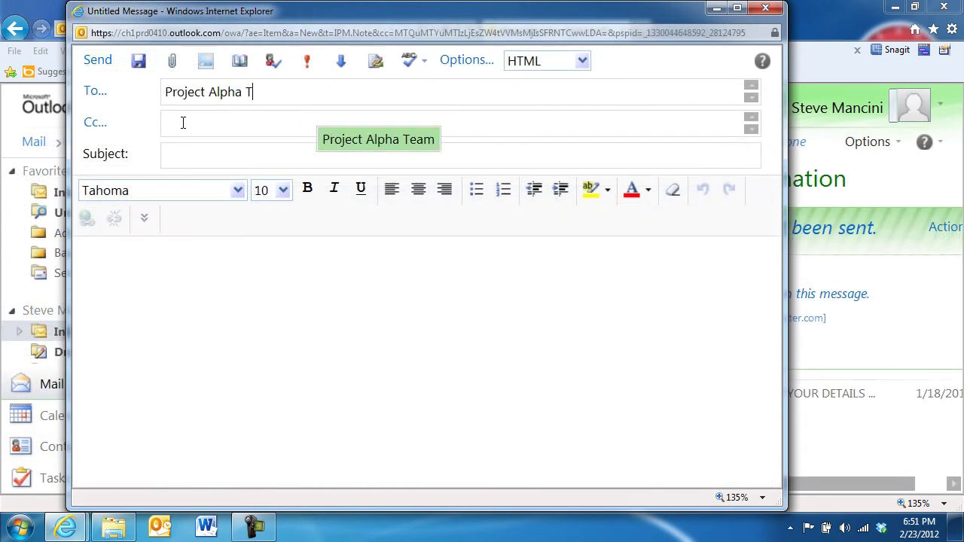
pyautogui.press('Return')
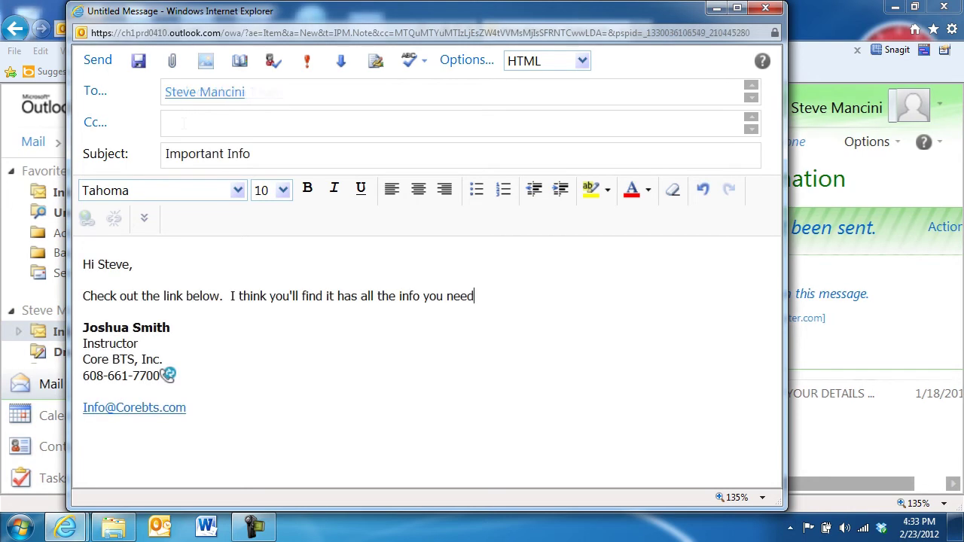
pyautogui.write('!')
pyautogui.press('Return')
pyautogui.press('Return')
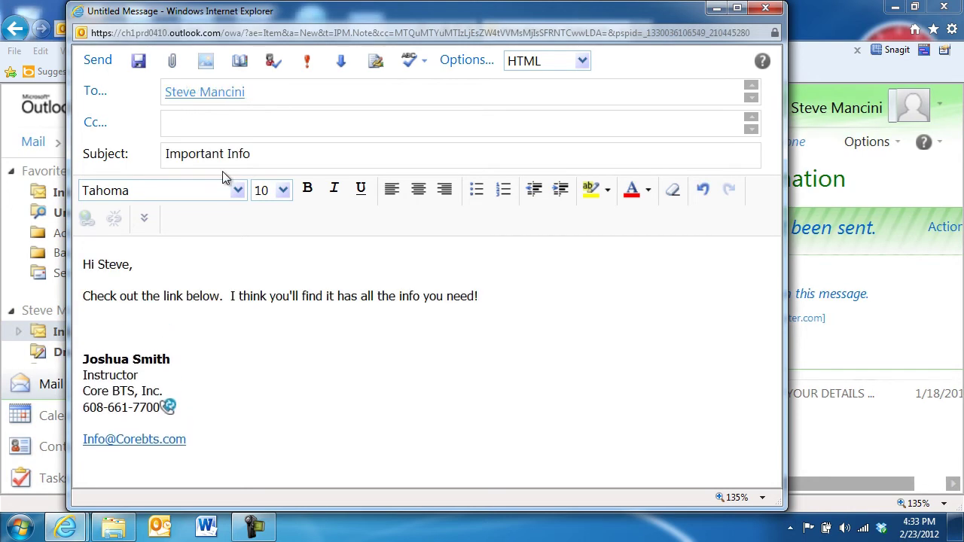
pyautogui.write('www.theeugene')
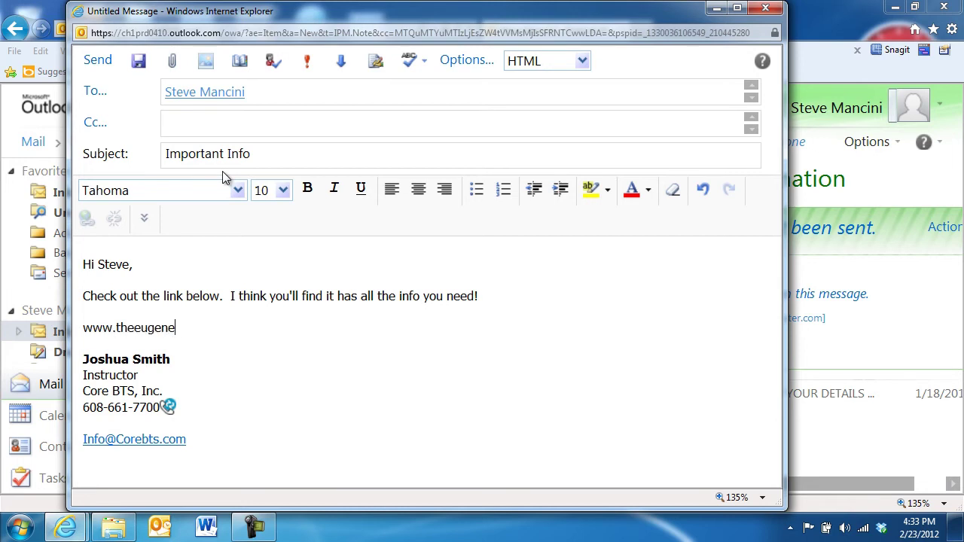
pyautogui.write('smilesproject')
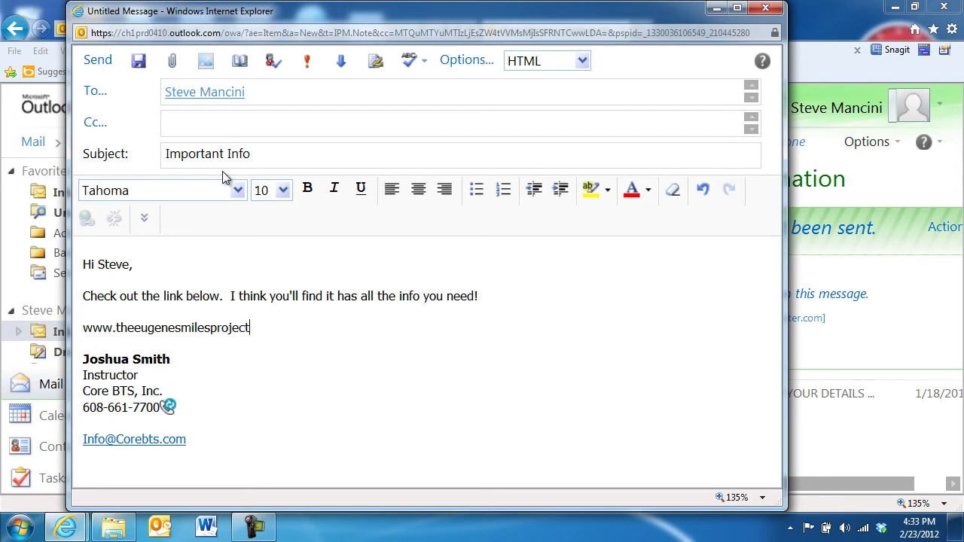
pyautogui.write('.com')
pyautogui.press('Return')
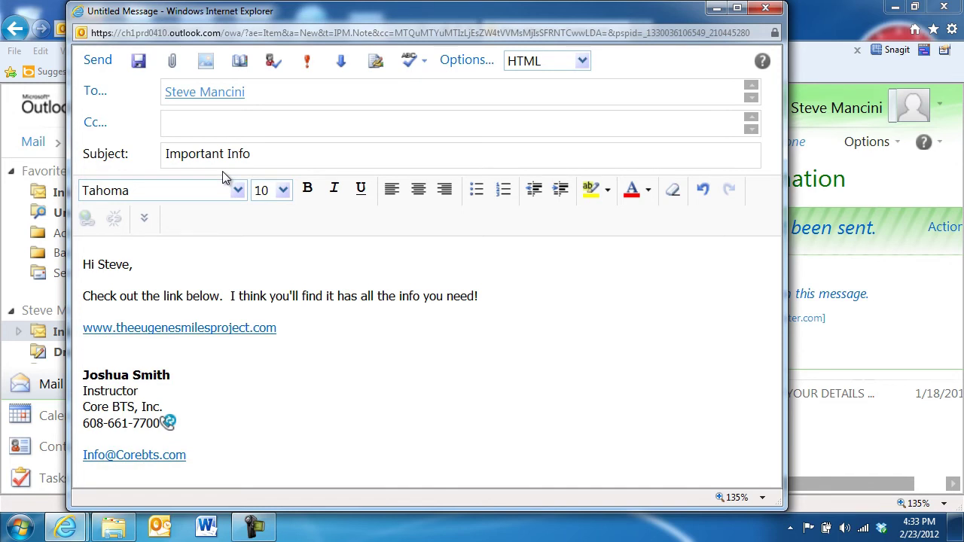
pyautogui.press('Return')
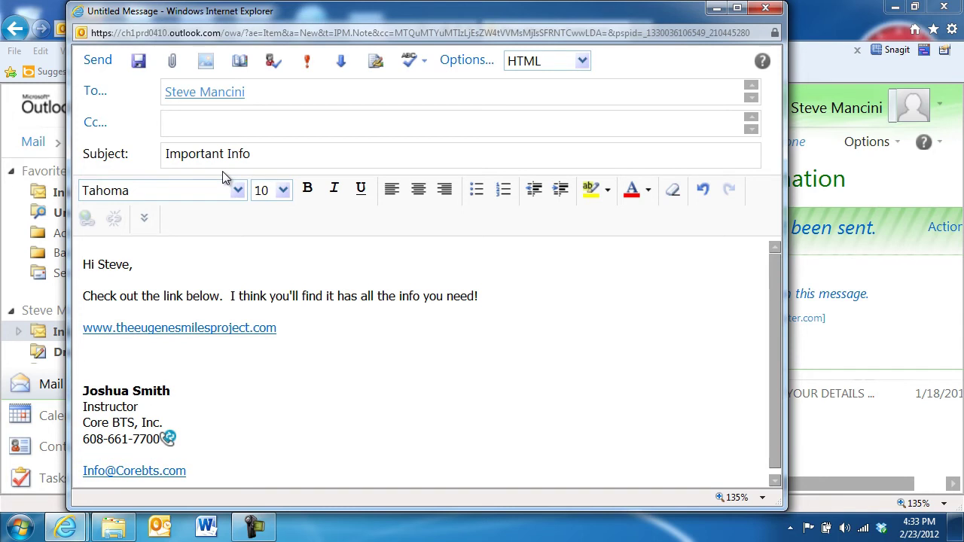
pyautogui.write('More Info')
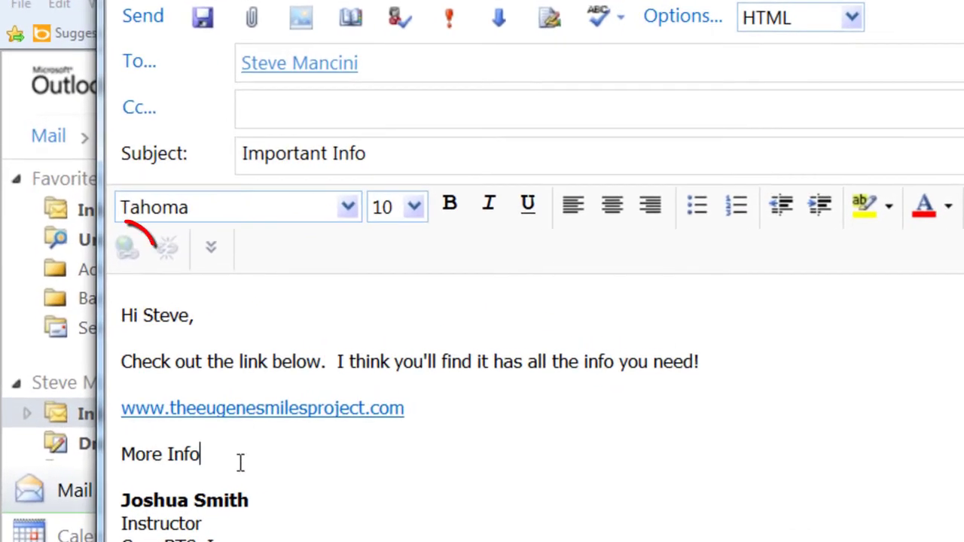
pyautogui.moveTo(240, 463); pyautogui.dragTo(116, 456)
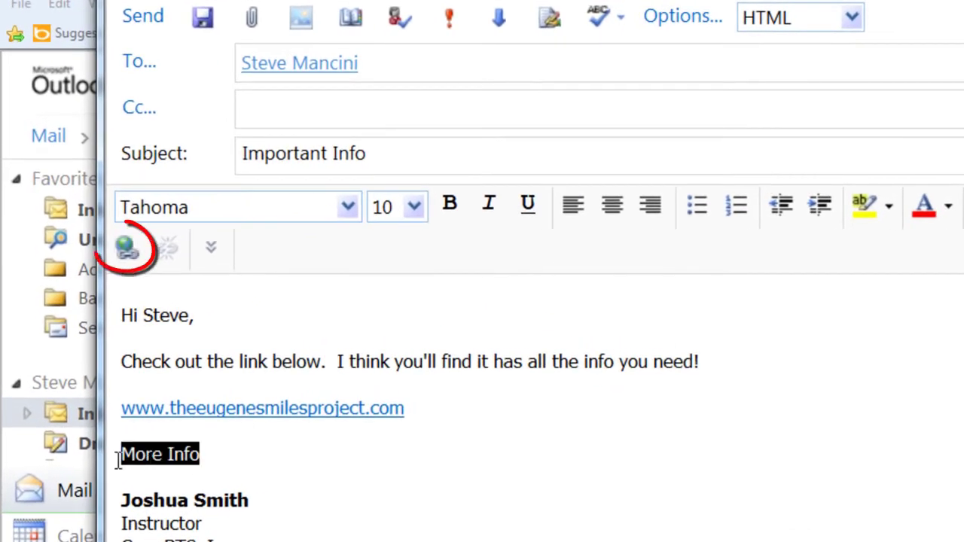
pyautogui.click(126, 250)
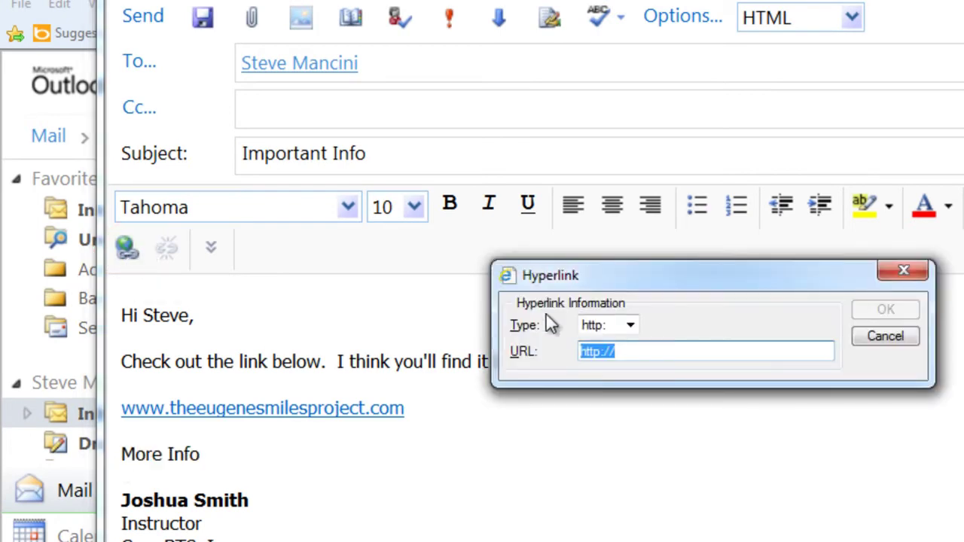
pyautogui.click(646, 355)
pyautogui.write('www')
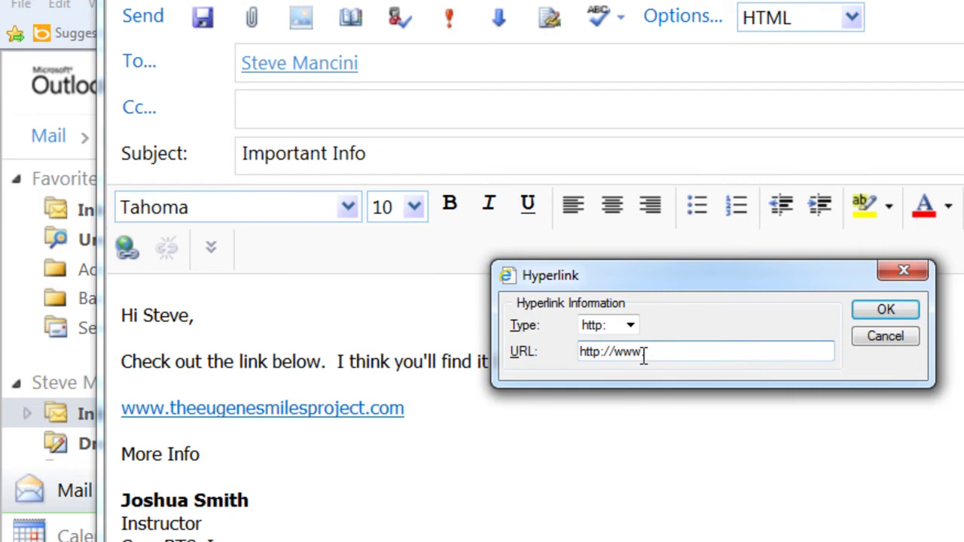
pyautogui.write('.governmentinaction.org')
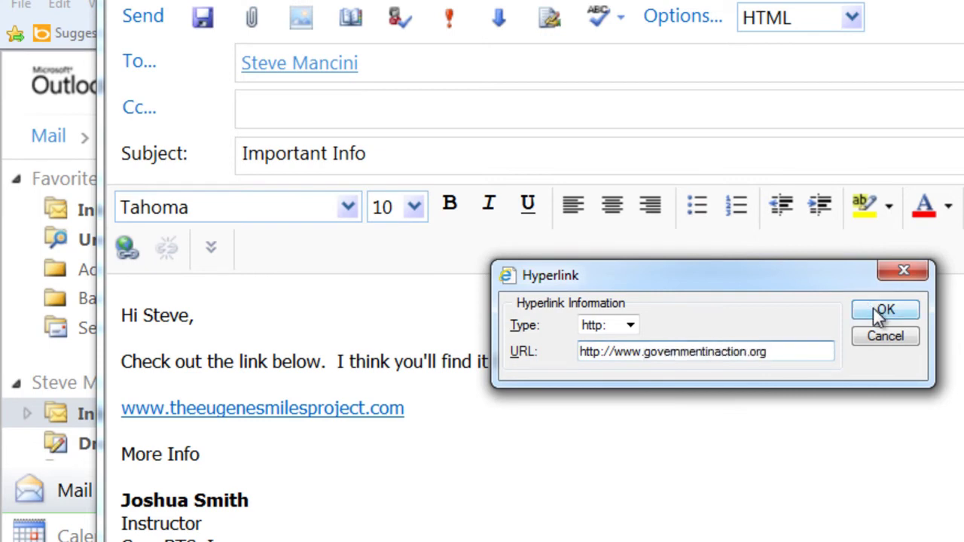
pyautogui.click(873, 308)
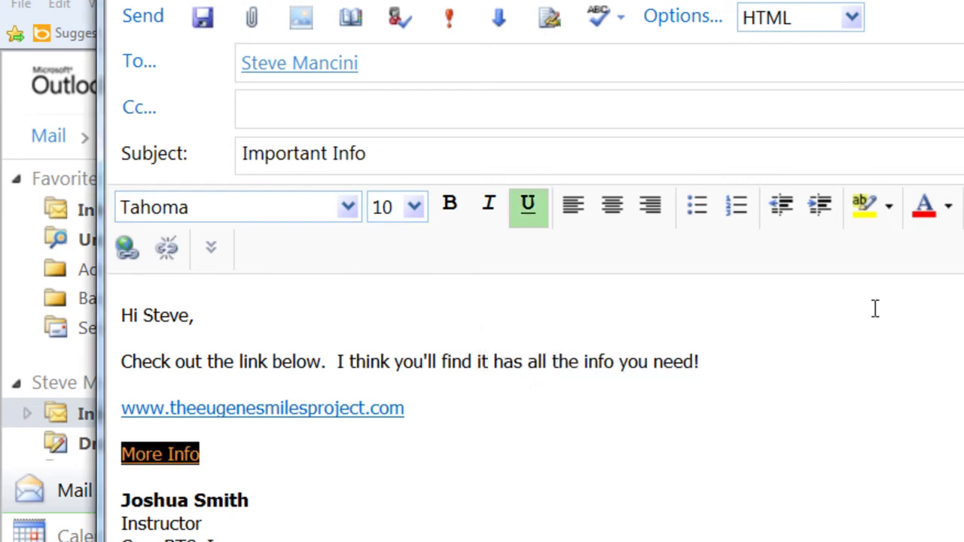
pyautogui.click(635, 517)
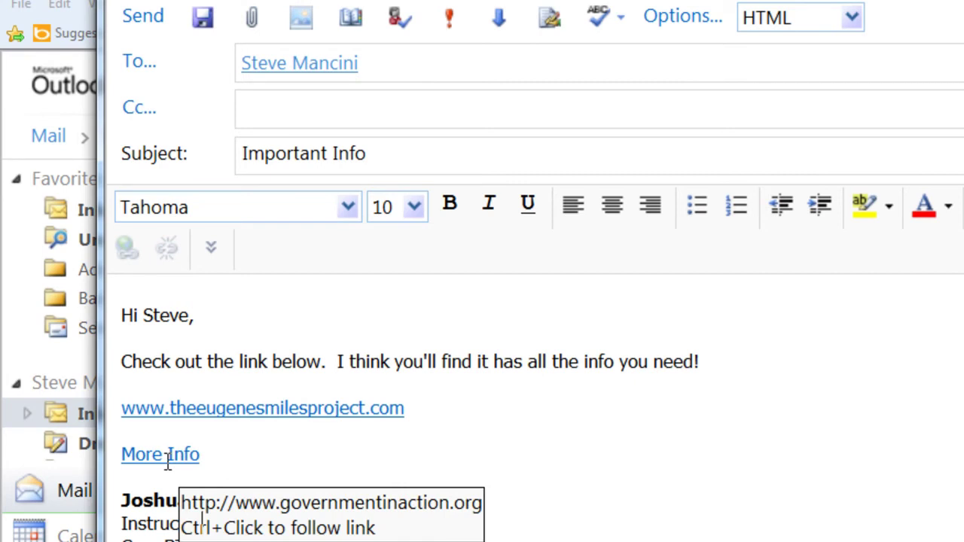
pyautogui.moveTo(223, 408)
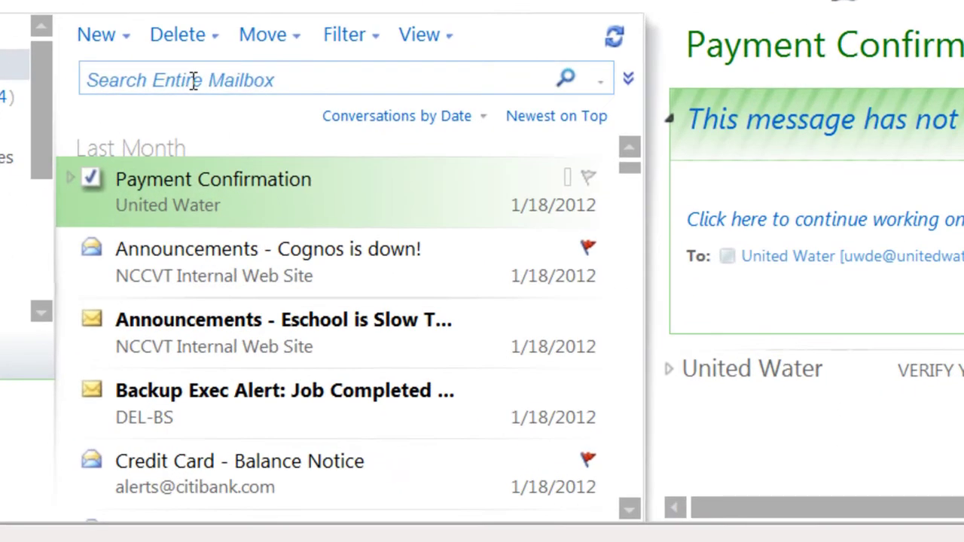
pyautogui.click(283, 203)
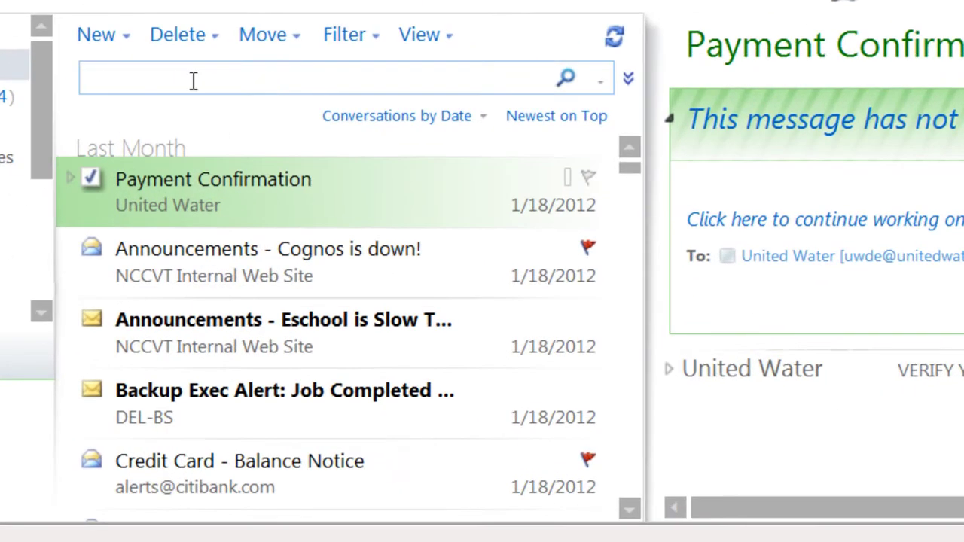
pyautogui.write('backup')
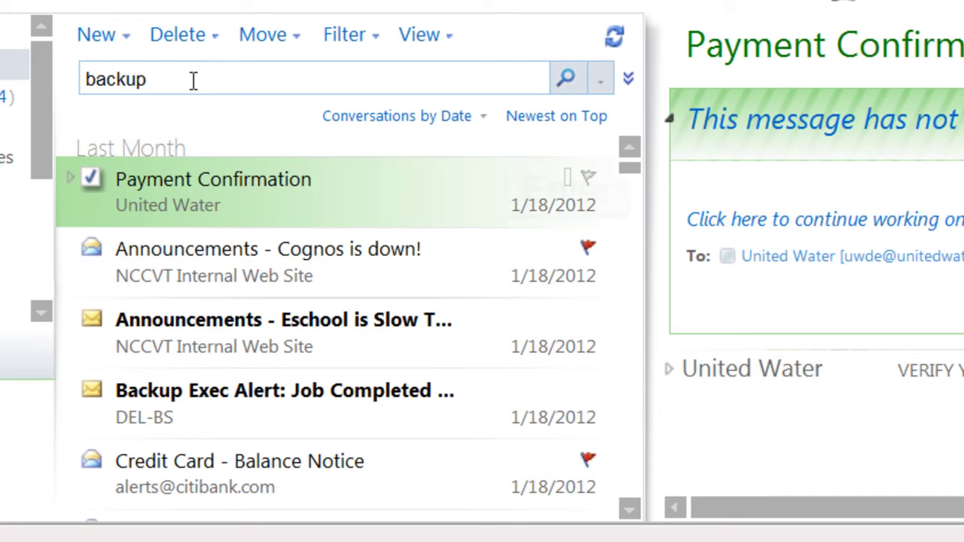
pyautogui.press('Return')
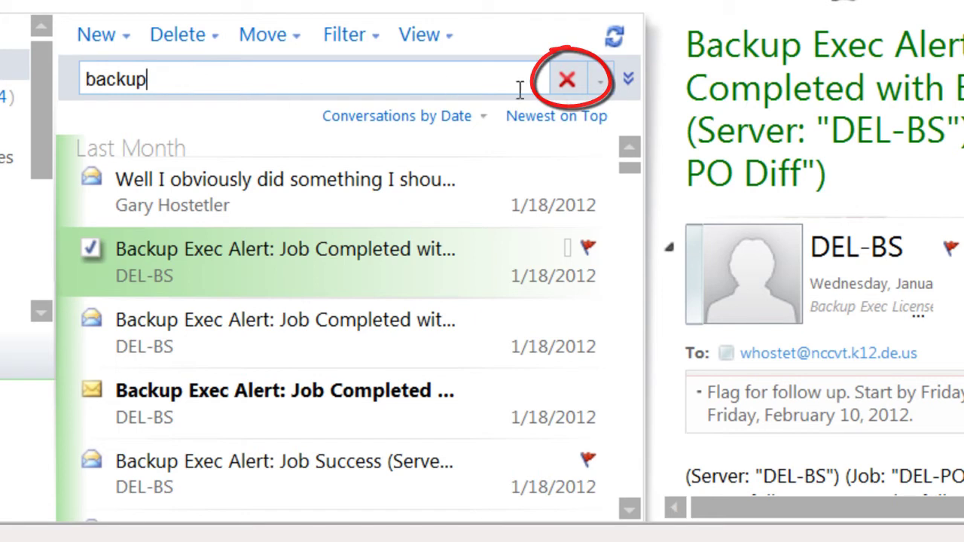
pyautogui.click(567, 81)
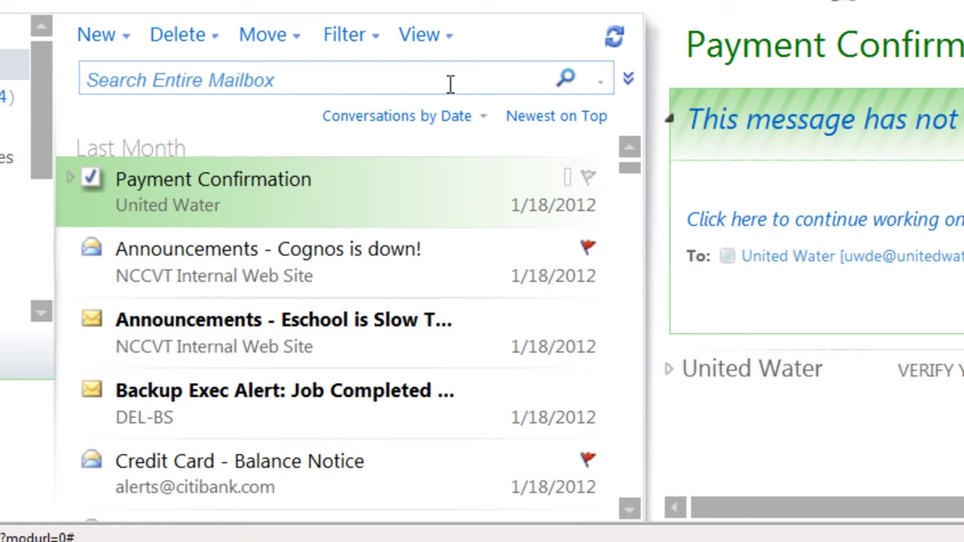
# - Limit searching to This Folder and Subfolders and make Entire Mailbox the default search location
pyautogui.click(602, 82)
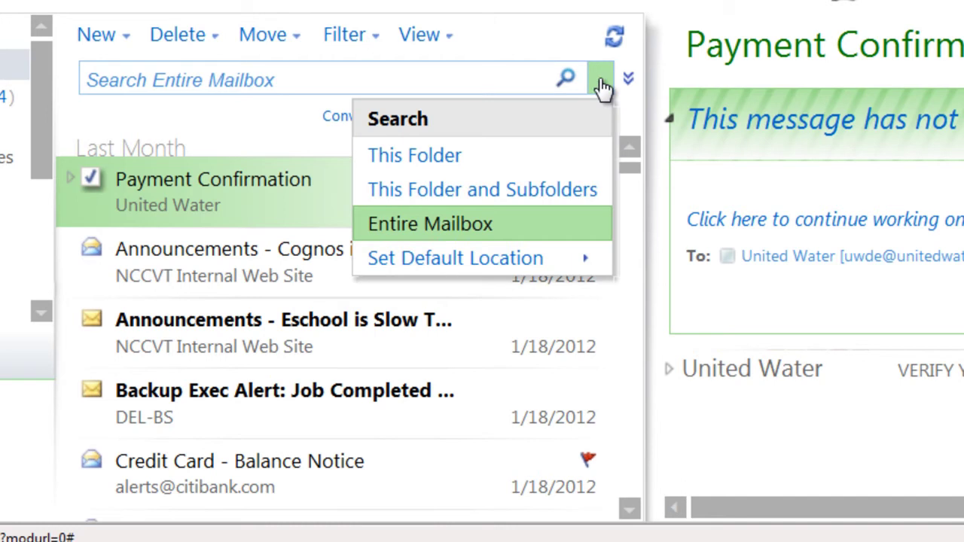
pyautogui.click(576, 194)
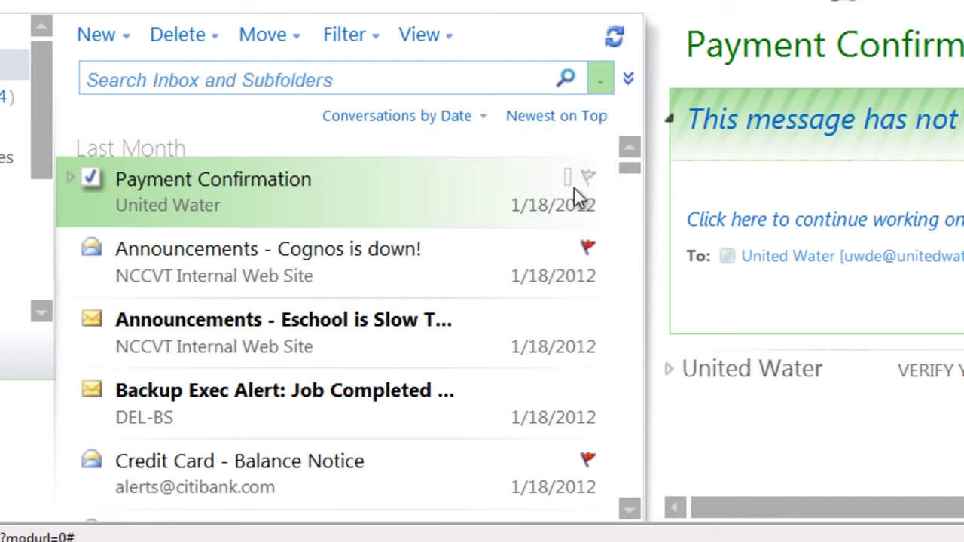
pyautogui.click(601, 79)
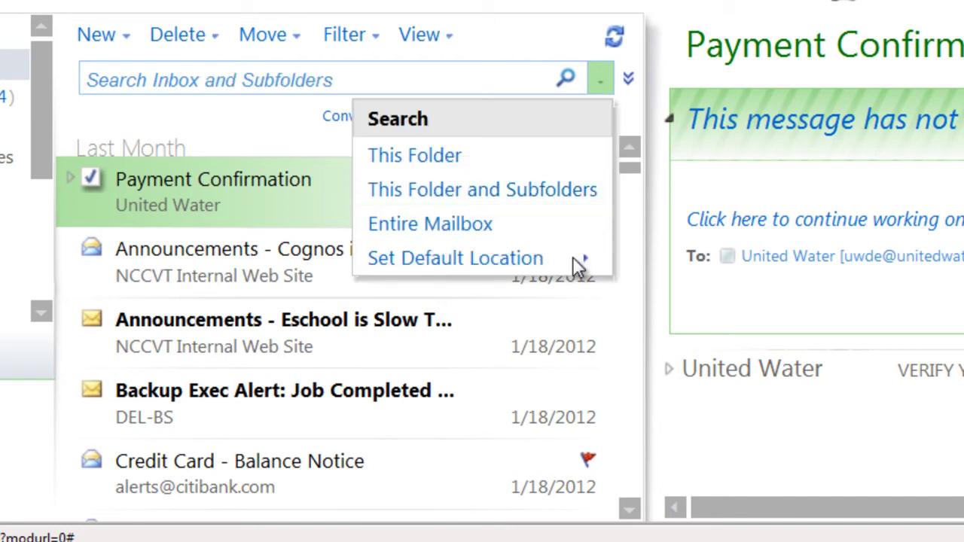
pyautogui.moveTo(577, 261)
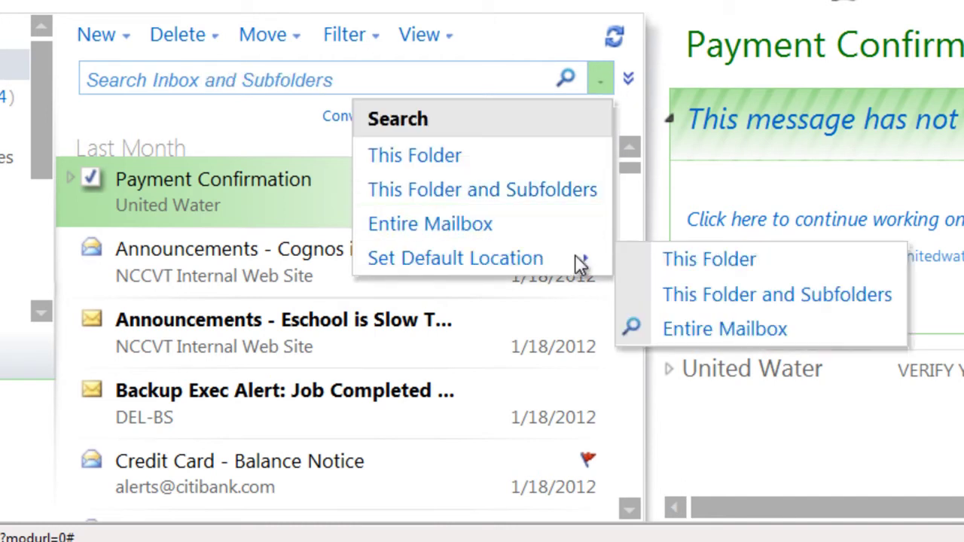
pyautogui.click(729, 331)
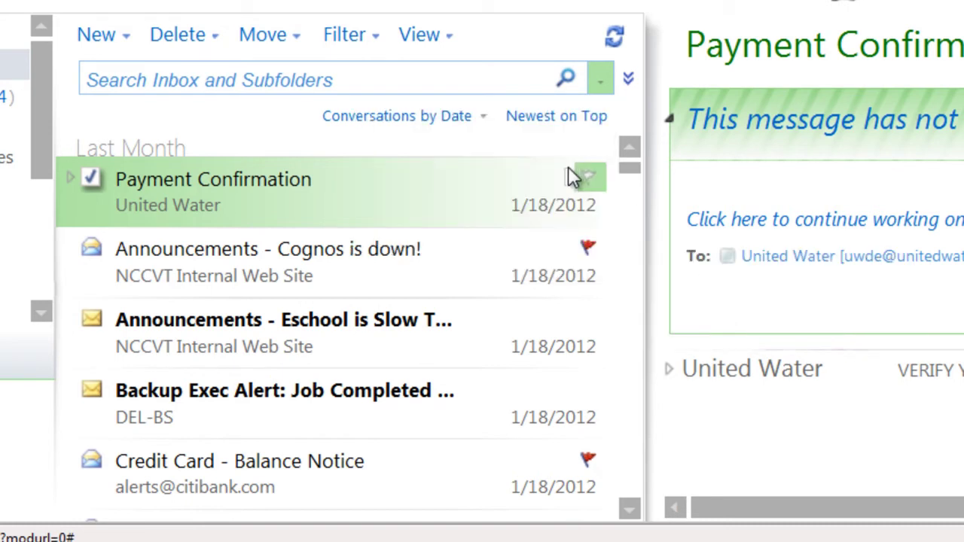
# - Search for 'backup' with matches restricted to subject and message body
pyautogui.click(424, 87)
pyautogui.write('backup')
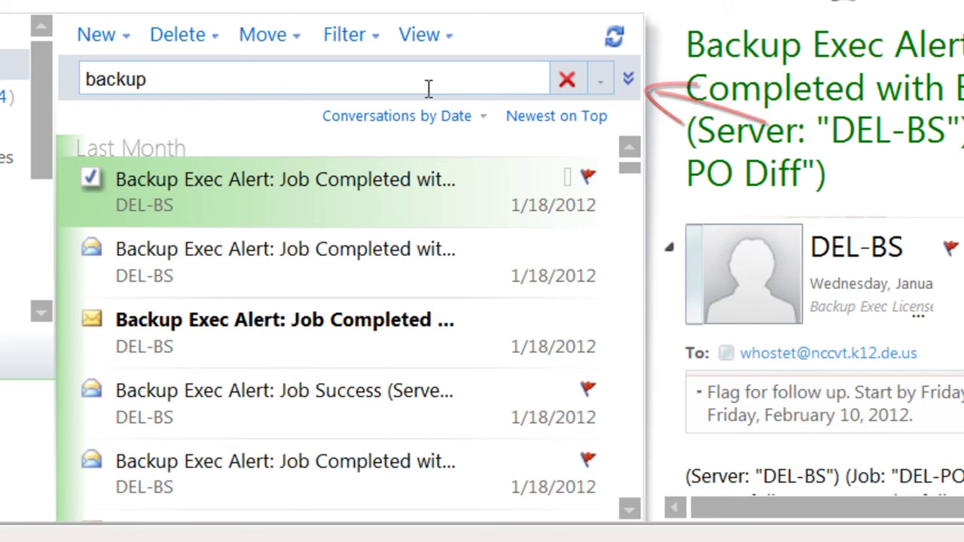
pyautogui.click(628, 79)
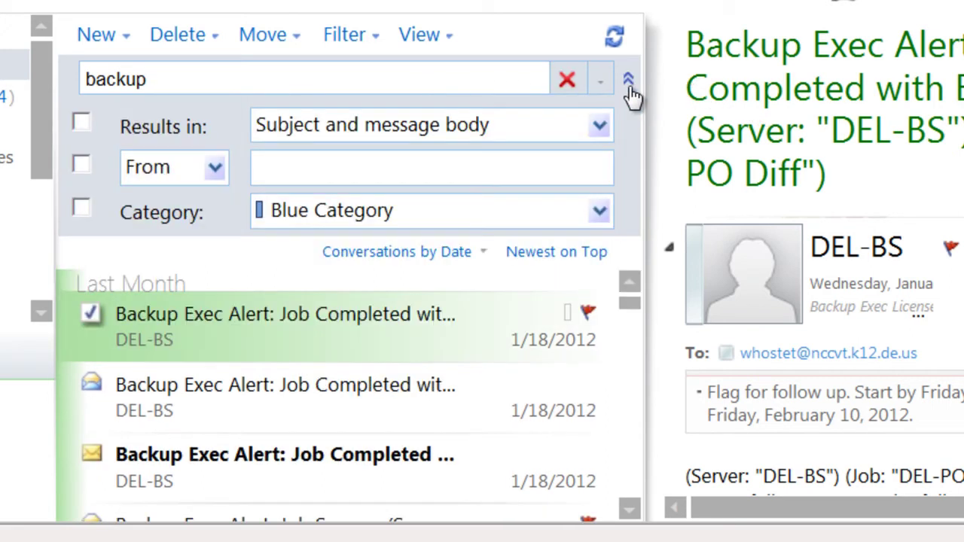
pyautogui.click(82, 125)
pyautogui.click(81, 125)
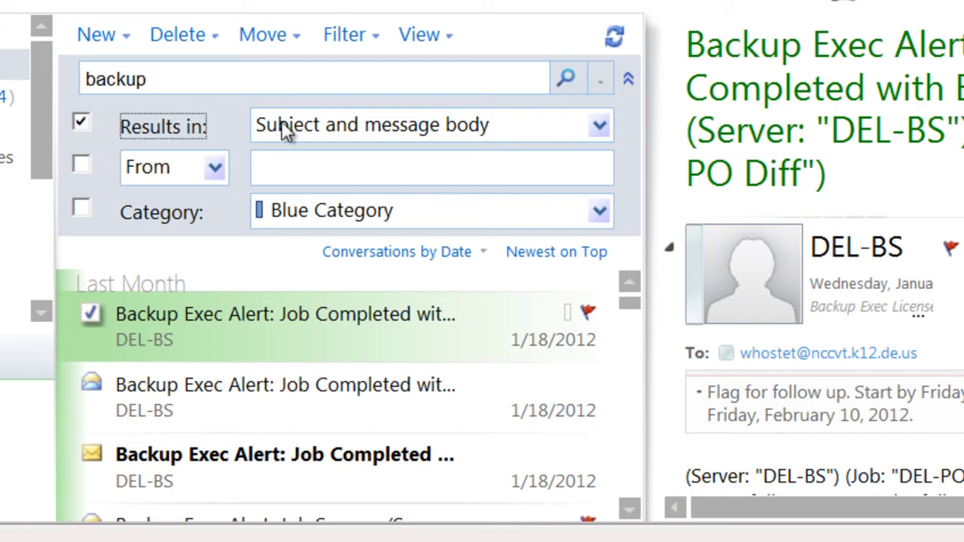
pyautogui.click(566, 80)
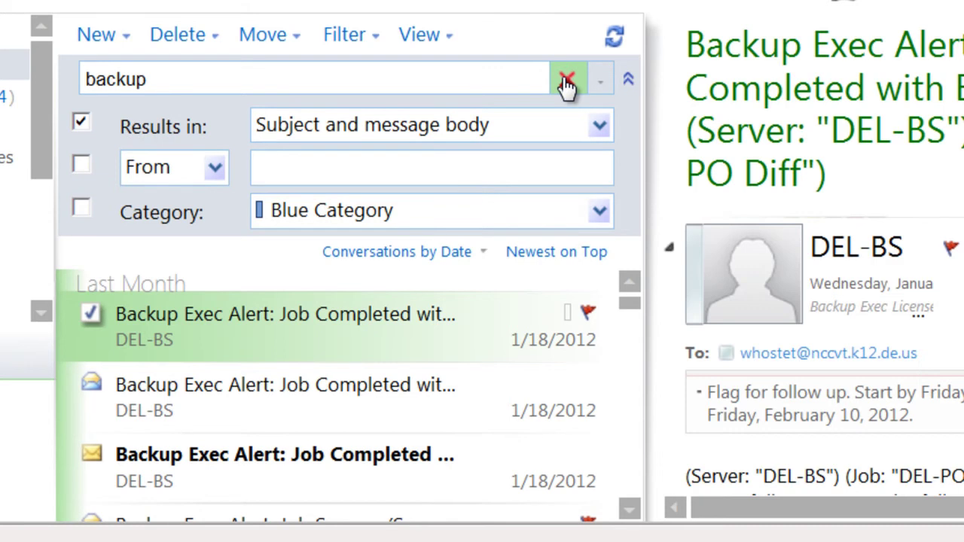
# - Hide advanced search and filter the inbox to unread messages only
pyautogui.click(628, 80)
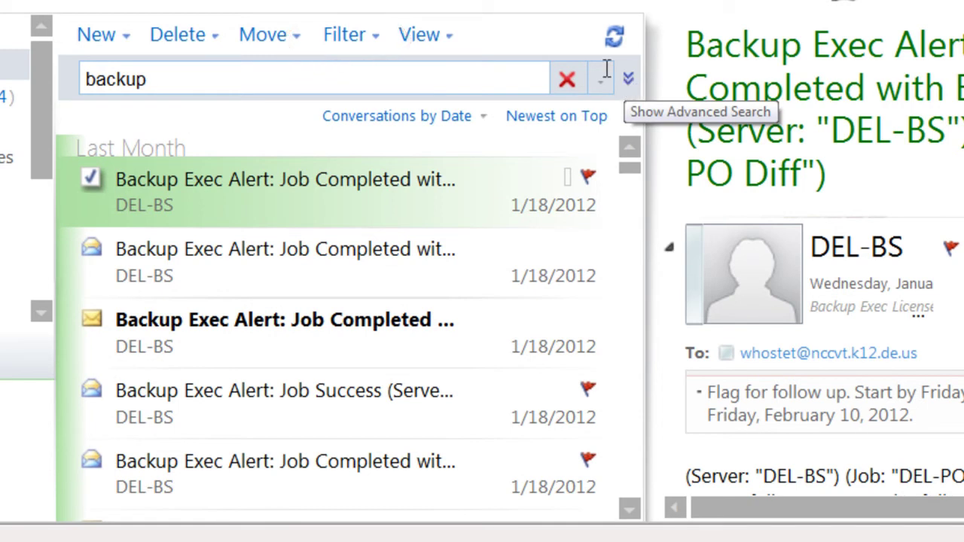
pyautogui.click(377, 47)
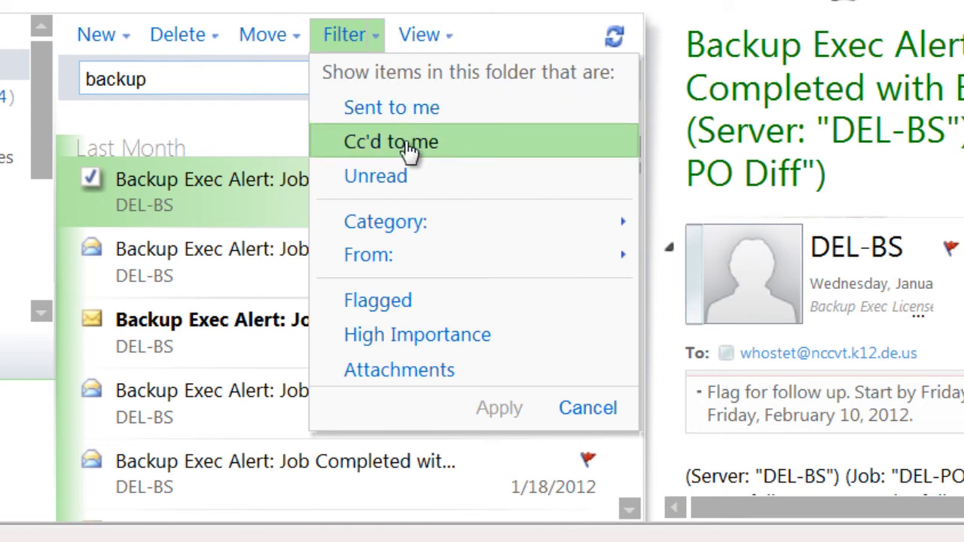
pyautogui.click(405, 182)
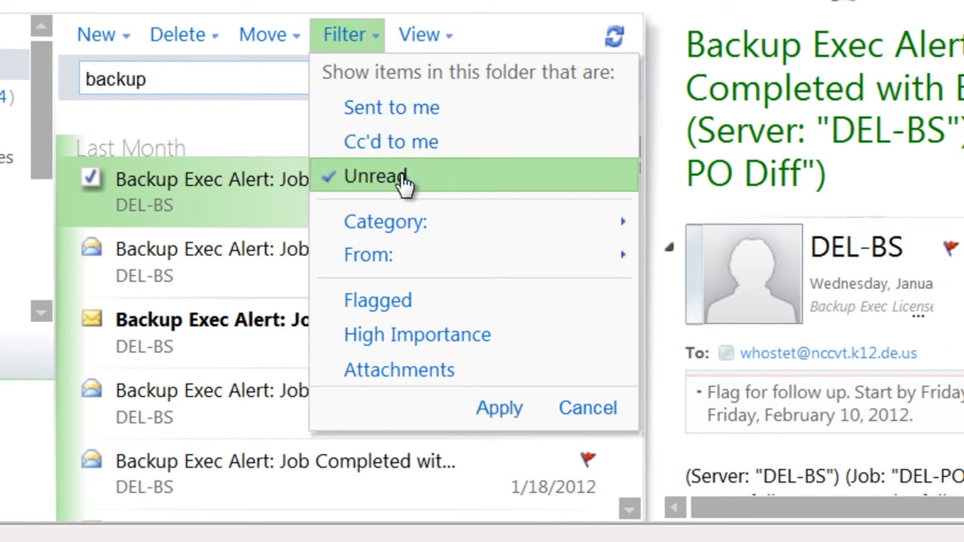
pyautogui.click(497, 413)
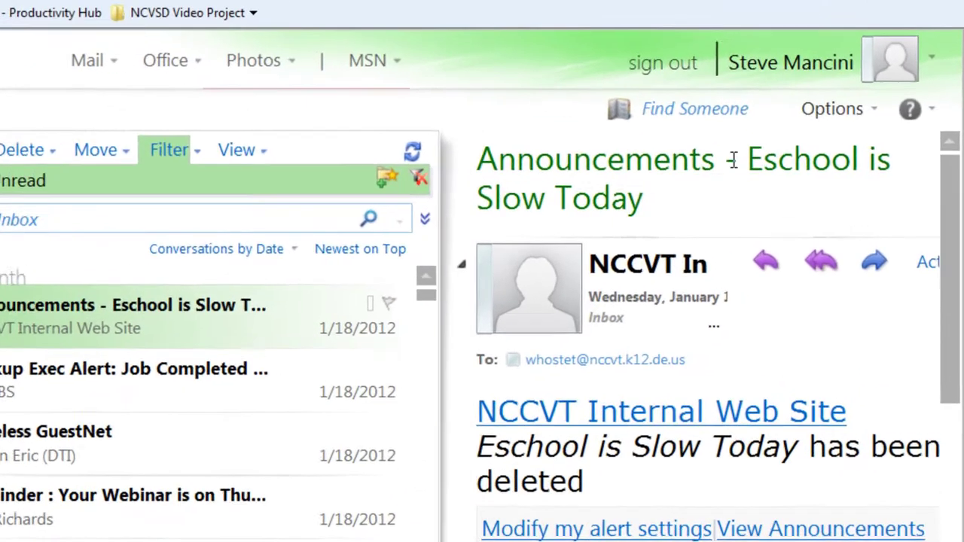
# - From Options, start a new inbox rule that moves messages with specific subject words
pyautogui.click(821, 105)
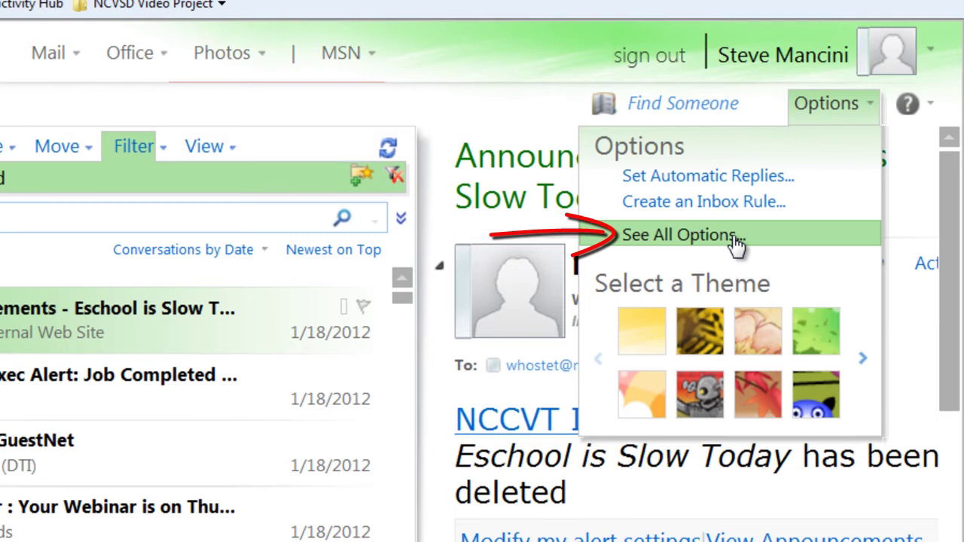
pyautogui.click(678, 235)
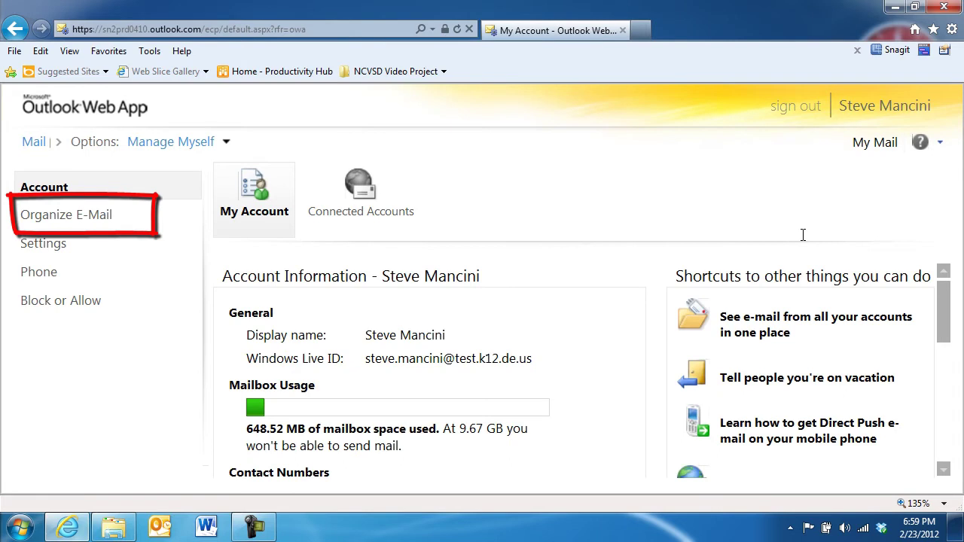
pyautogui.click(160, 222)
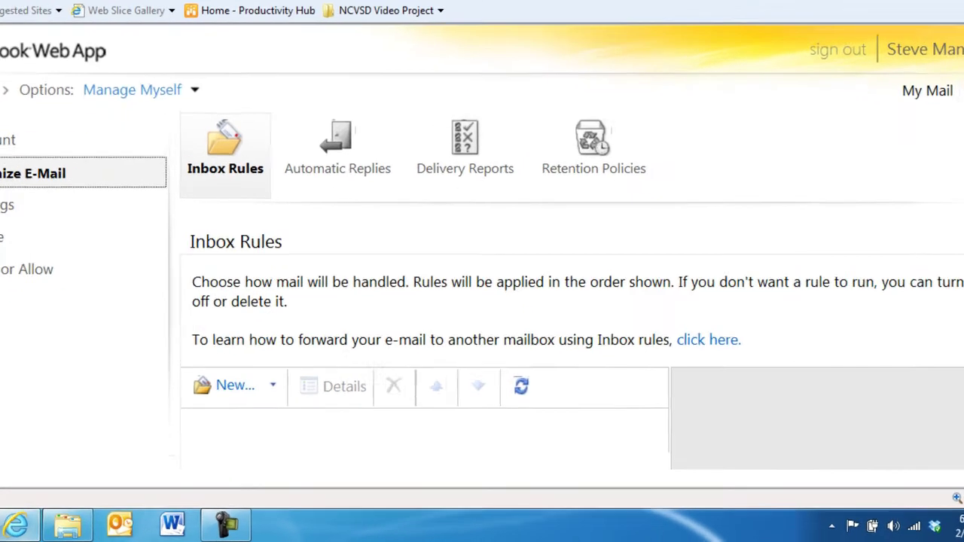
pyautogui.scroll(-1, 407, 301)
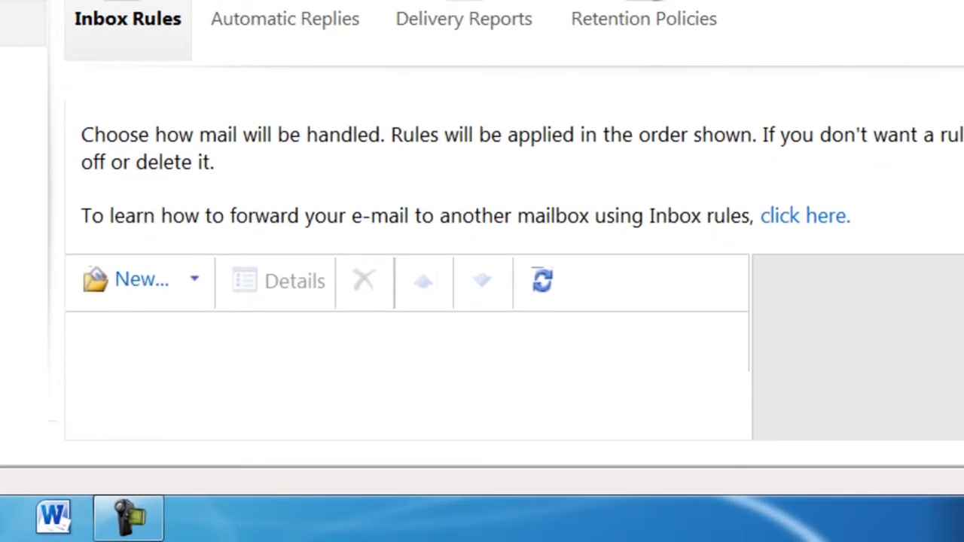
pyautogui.click(194, 280)
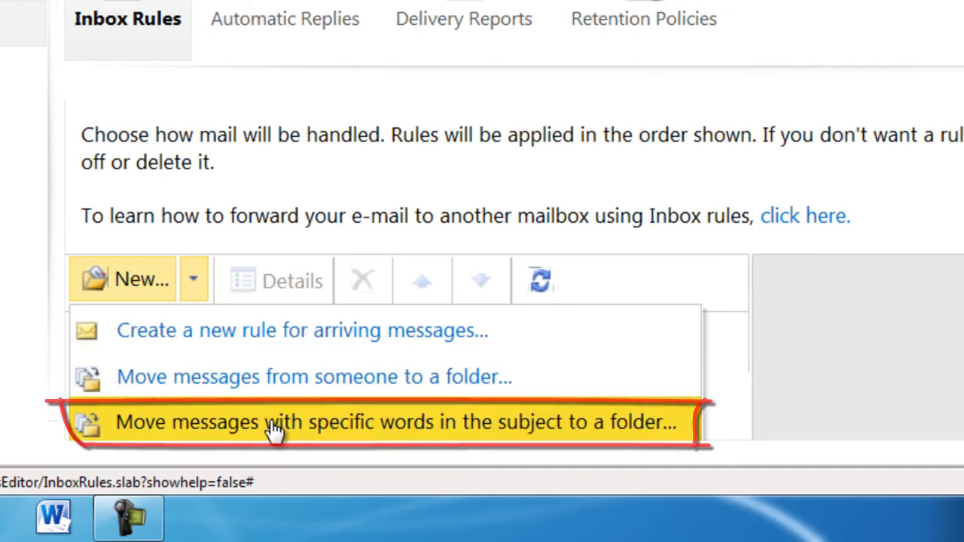
pyautogui.click(276, 423)
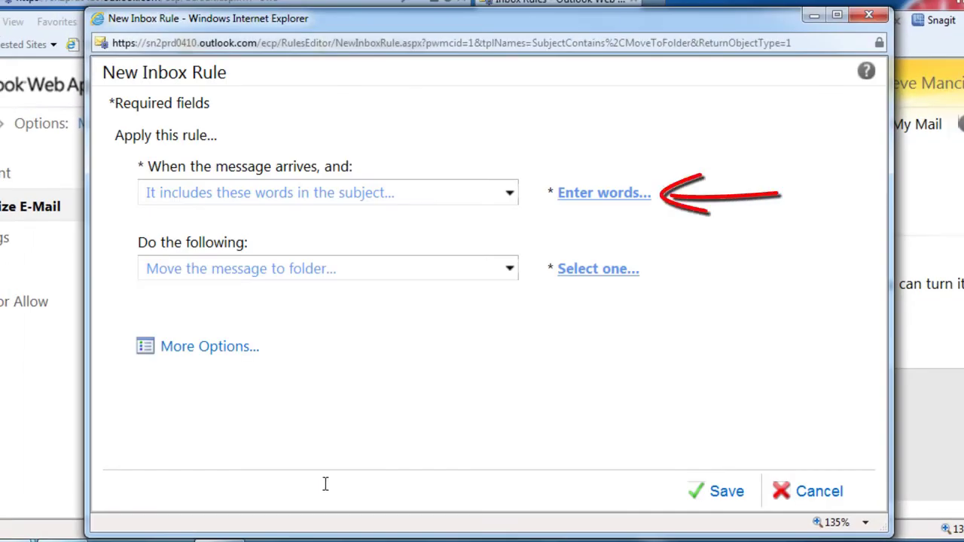
# - Set the rule's subject word to 'Backup'
pyautogui.click(602, 196)
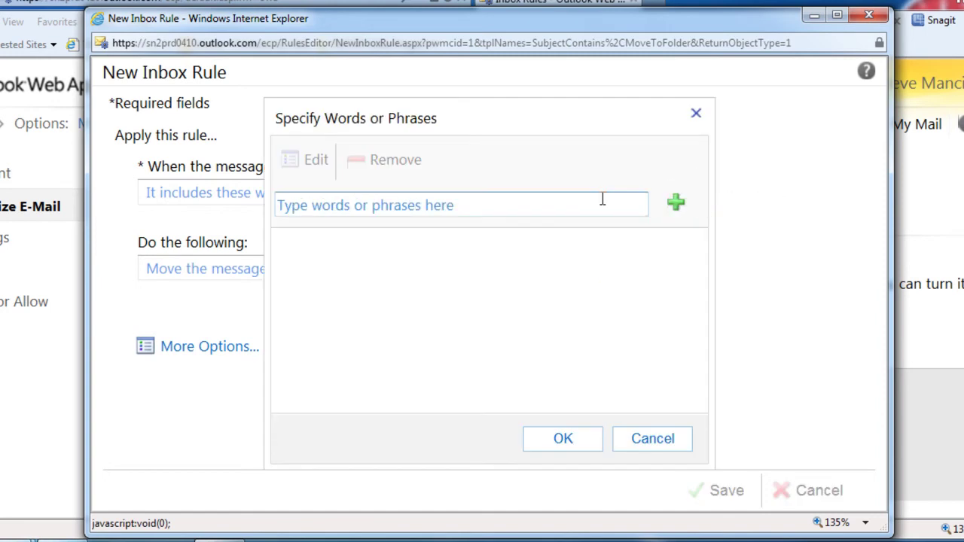
pyautogui.click(602, 199)
pyautogui.write('B')
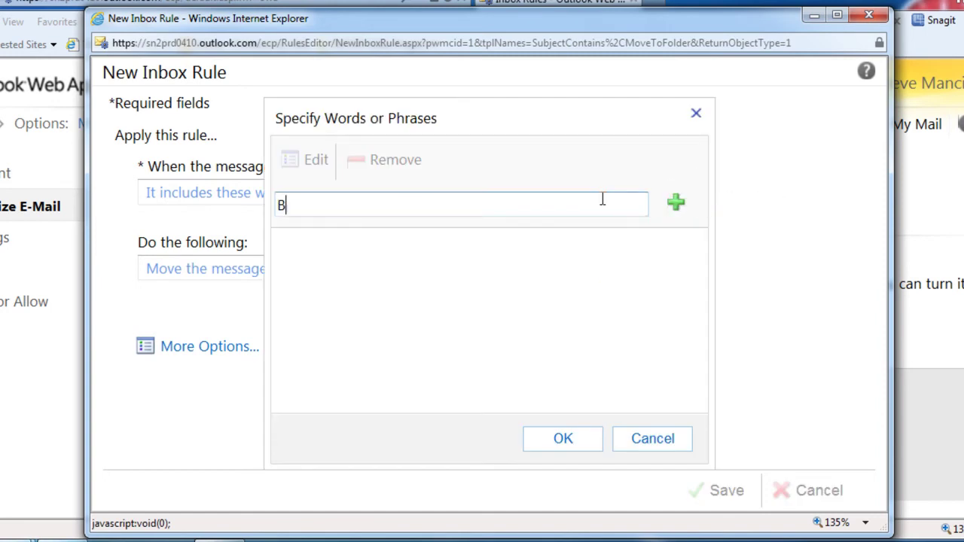
pyautogui.write('ackup')
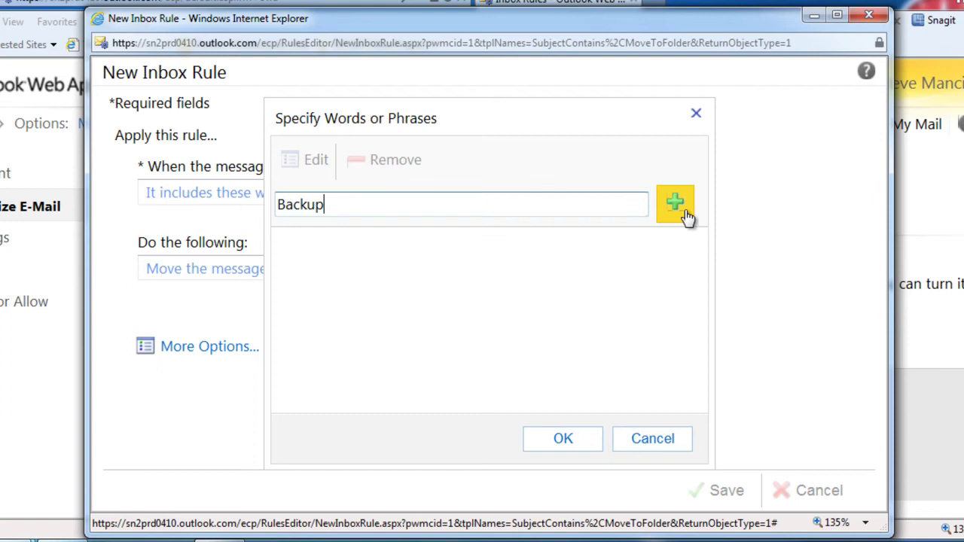
pyautogui.click(687, 217)
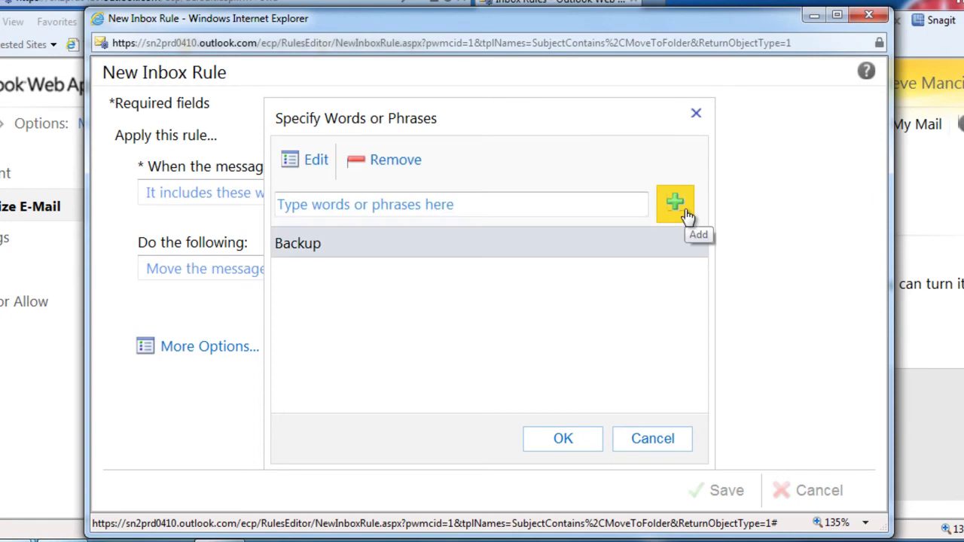
pyautogui.click(564, 440)
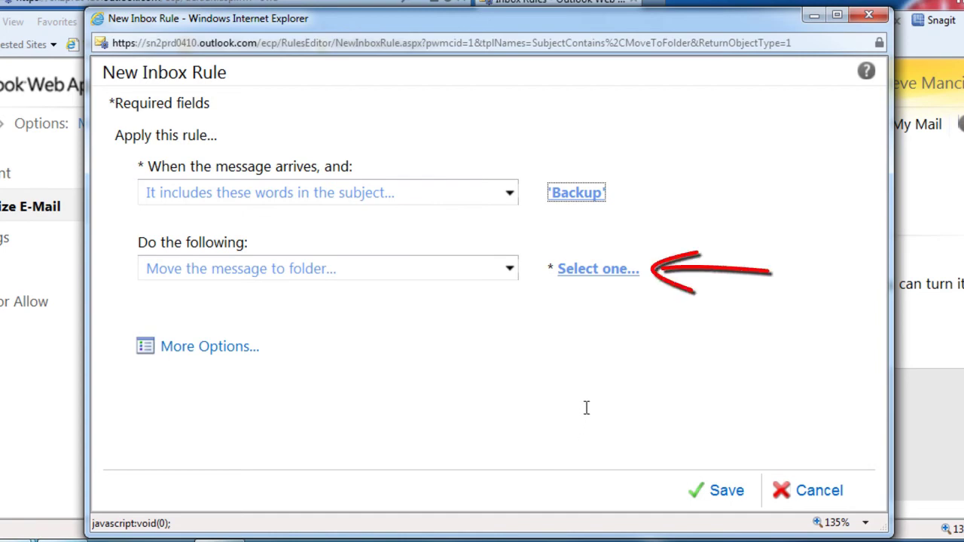
# - Send matching messages to the Backup Exec Licenses folder under Inbox and save the rule
pyautogui.click(586, 271)
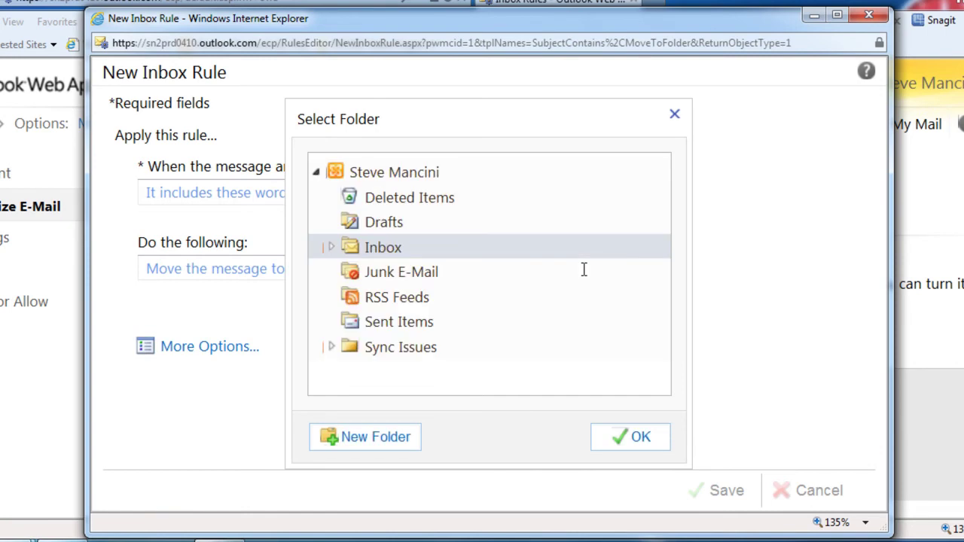
pyautogui.click(331, 248)
pyautogui.click(418, 354)
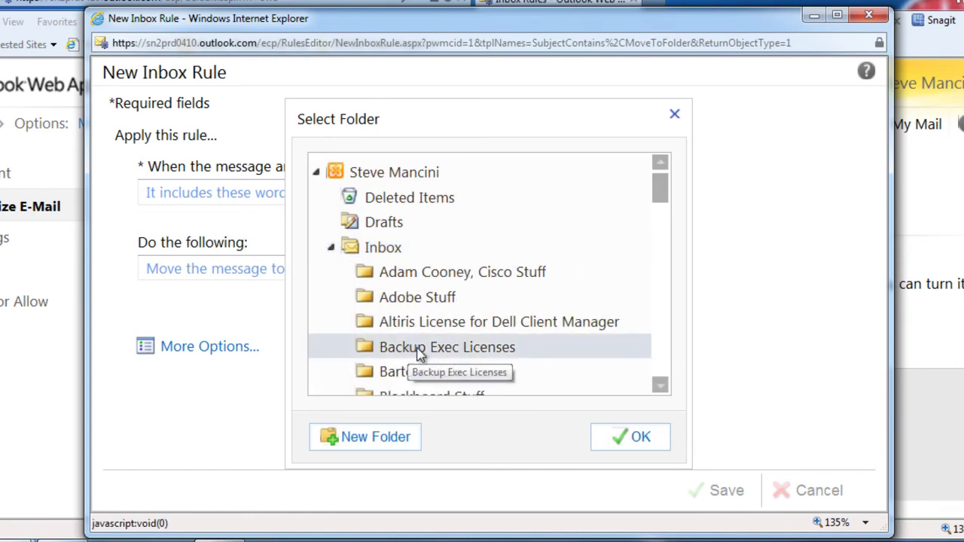
pyautogui.click(647, 448)
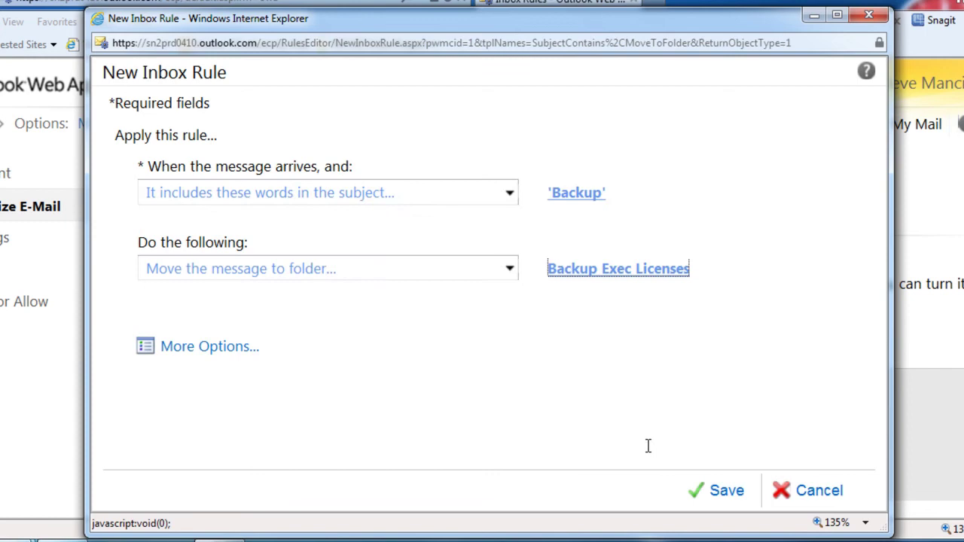
pyautogui.click(722, 498)
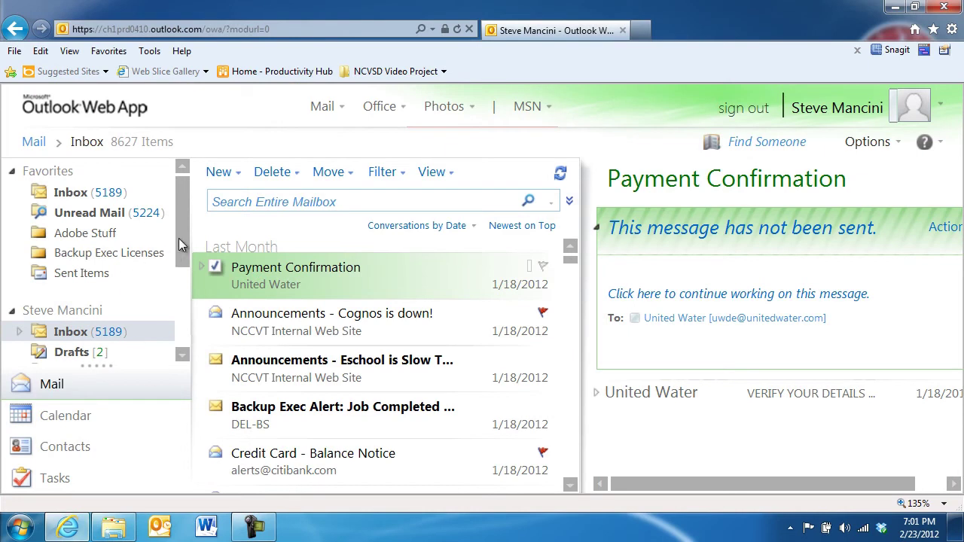
# - Add the Credit Card - Balance Notice sender to the Blocked Senders list and confirm
pyautogui.moveTo(181, 244); pyautogui.dragTo(185, 316)
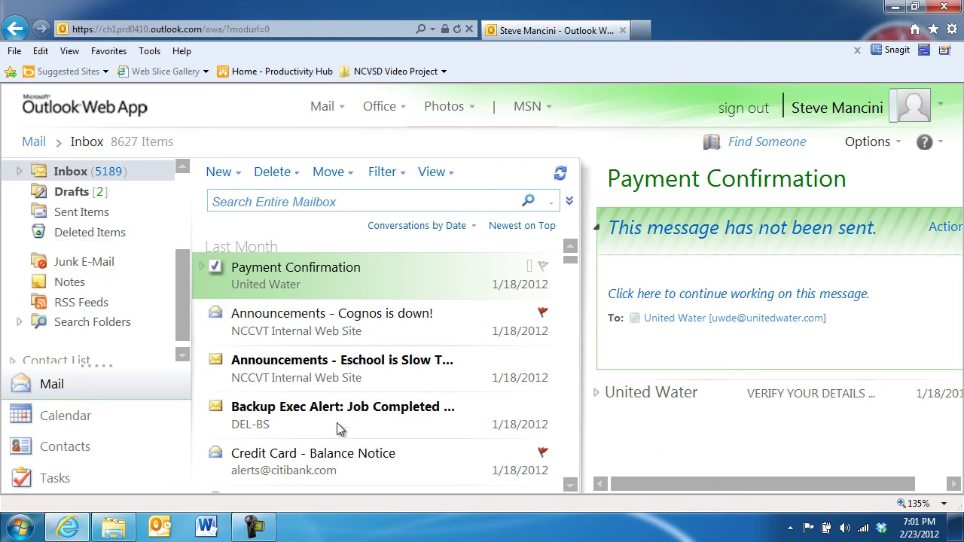
pyautogui.rightClick(359, 470)
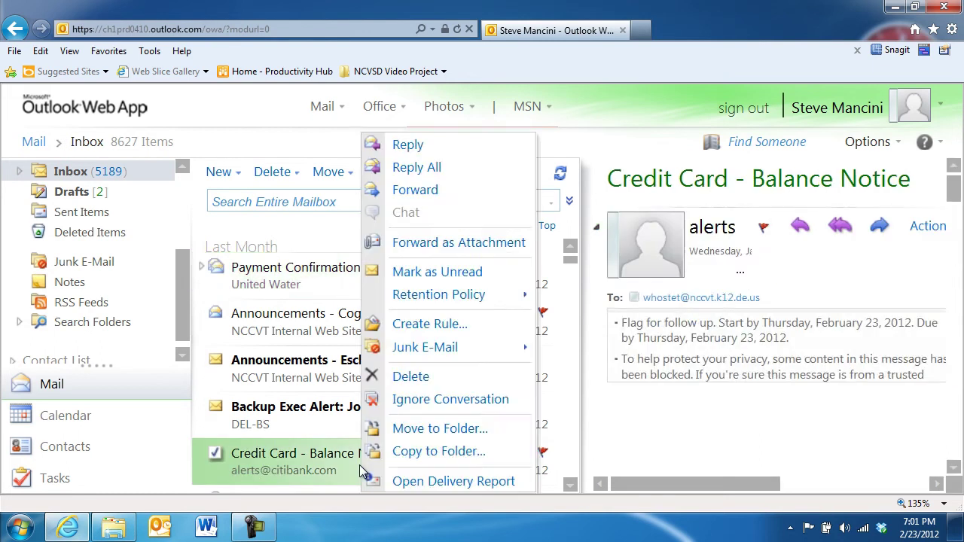
pyautogui.moveTo(231, 280)
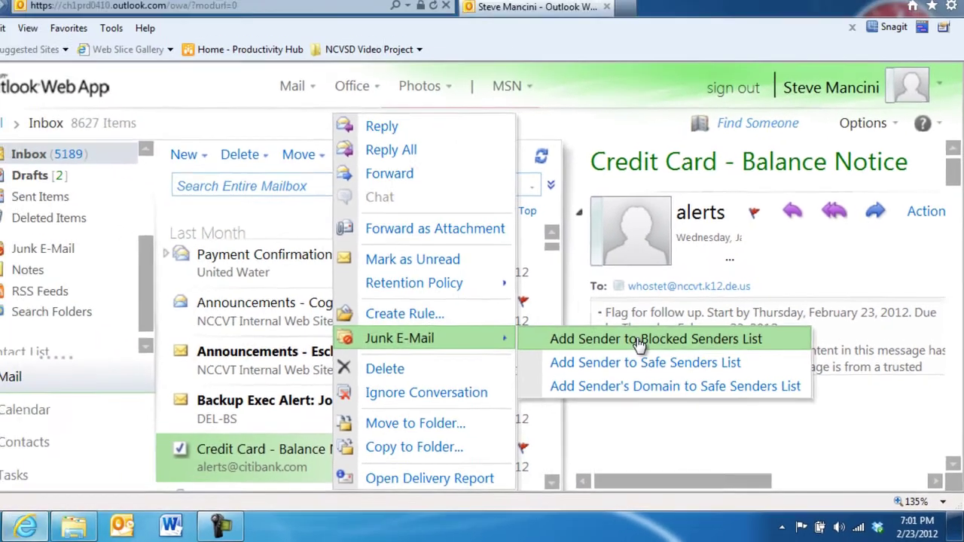
pyautogui.click(532, 279)
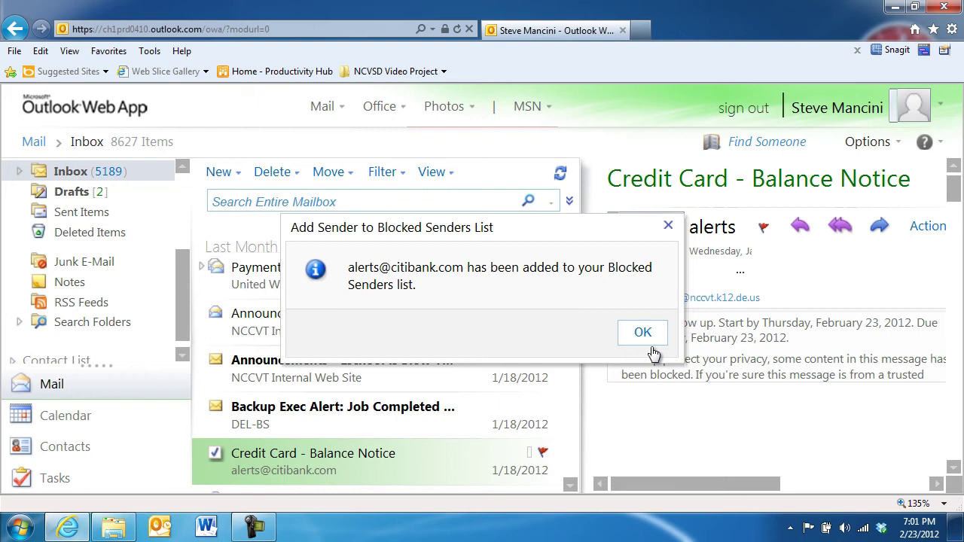
pyautogui.click(653, 338)
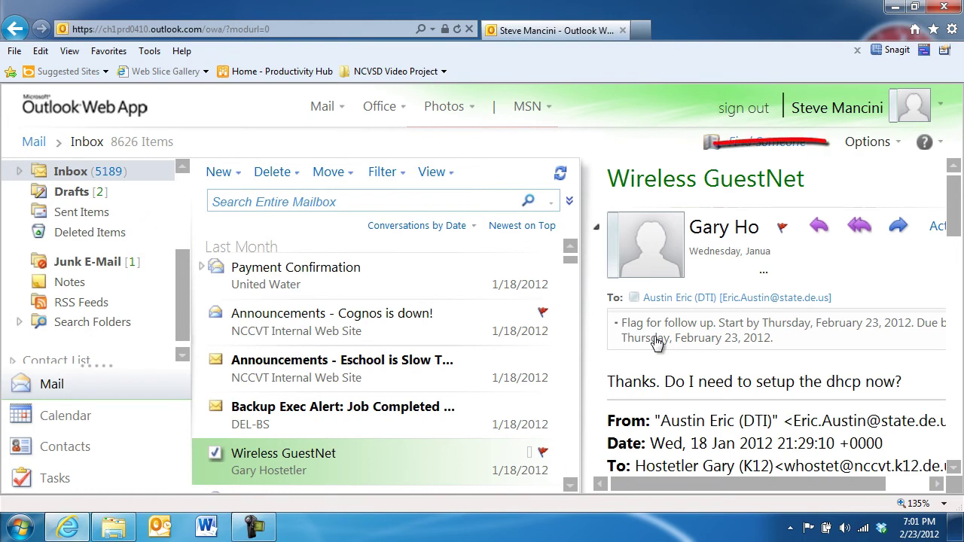
pyautogui.click(857, 148)
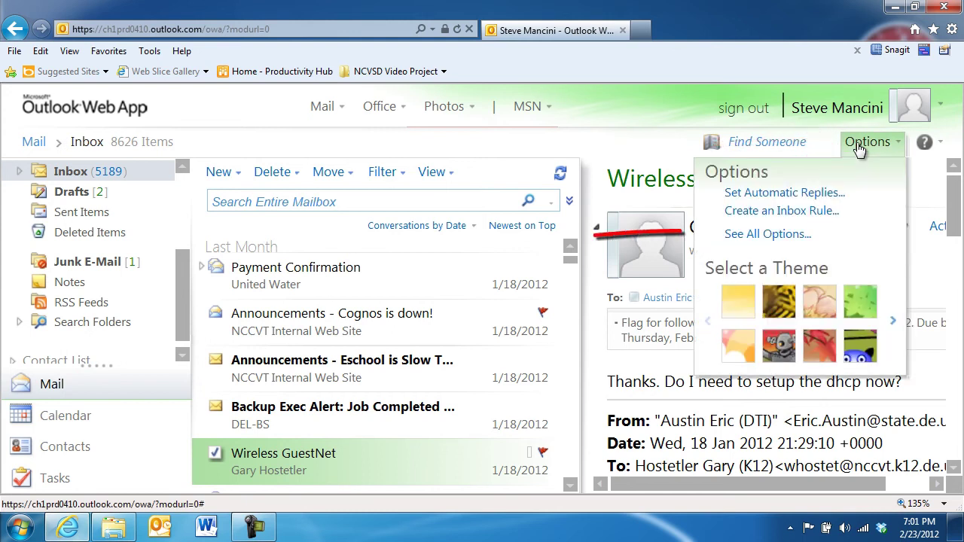
pyautogui.click(818, 238)
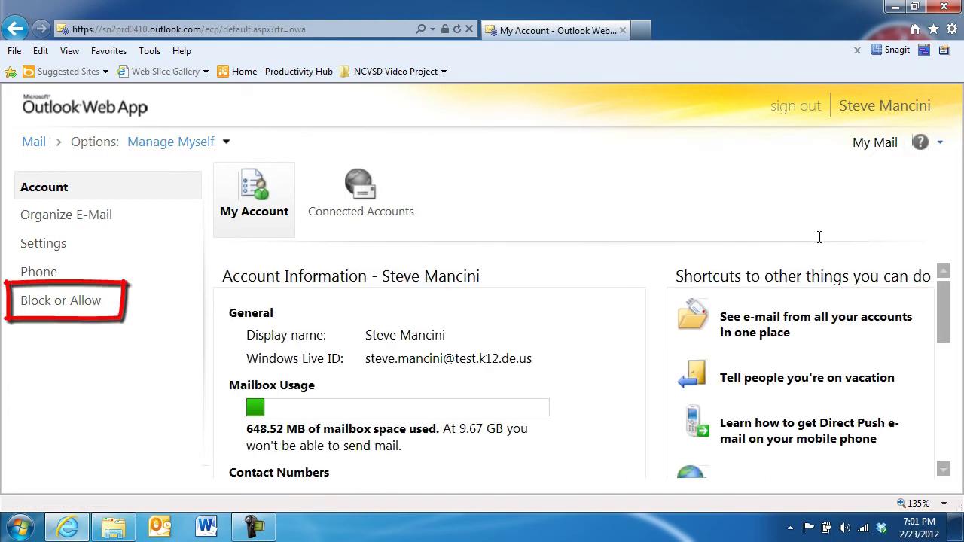
pyautogui.click(92, 311)
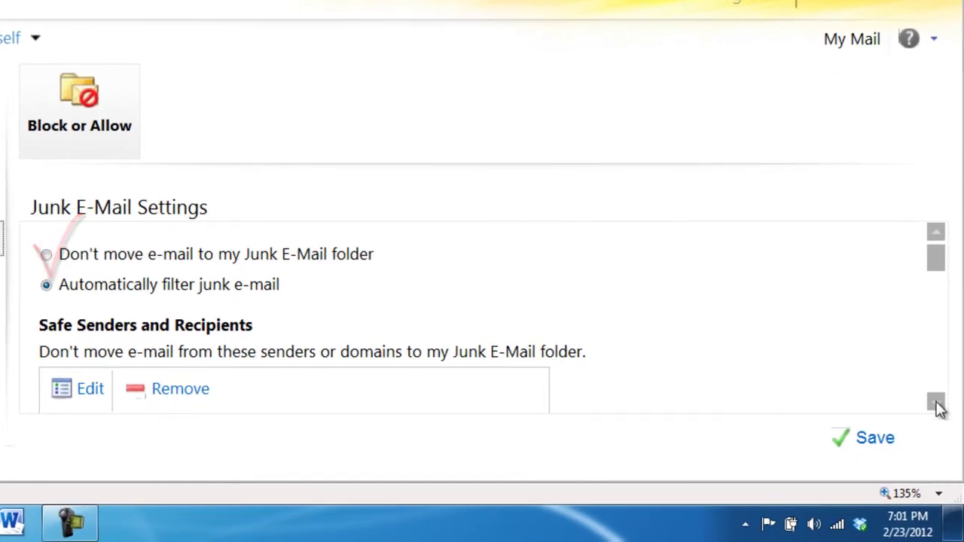
pyautogui.click(937, 404)
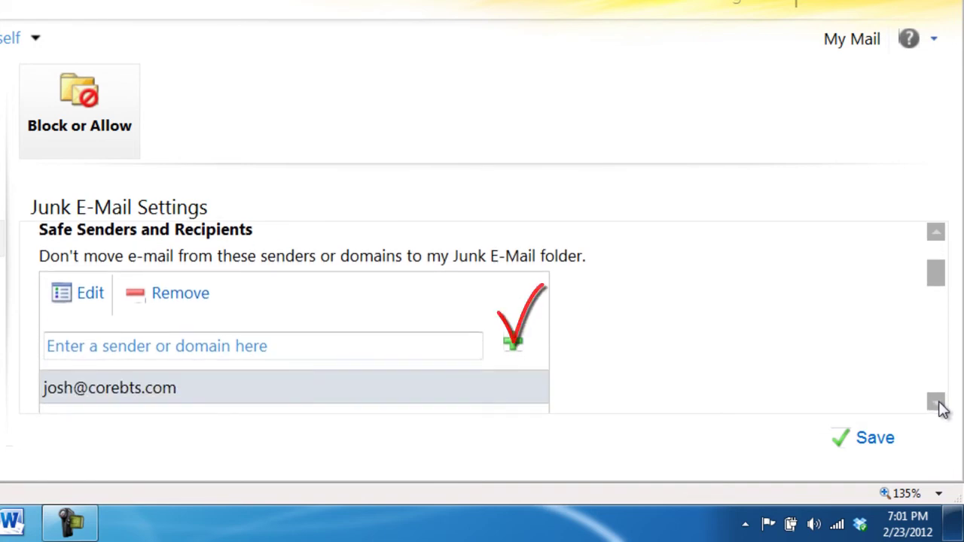
pyautogui.click(936, 404)
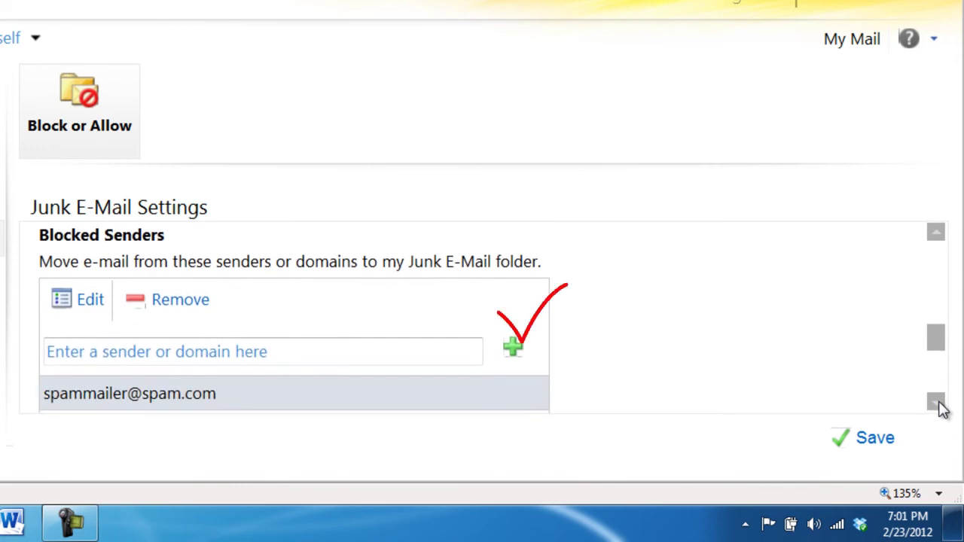
pyautogui.click(382, 343)
pyautogui.write('spam@spam.com')
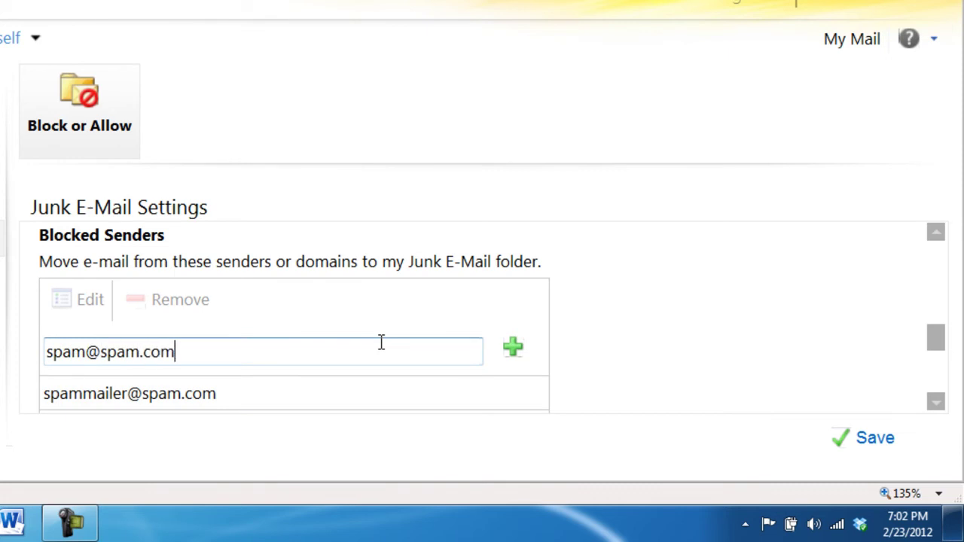
pyautogui.click(509, 358)
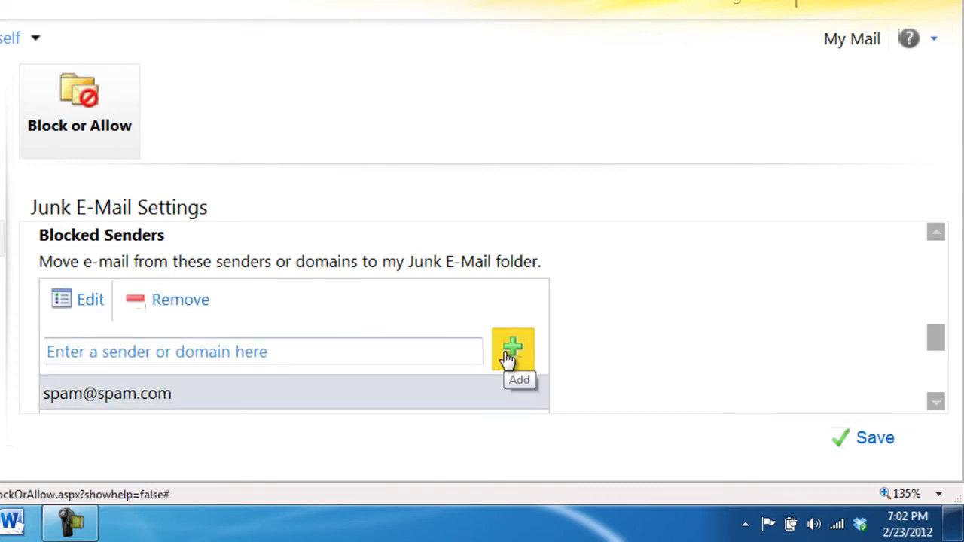
pyautogui.click(867, 449)
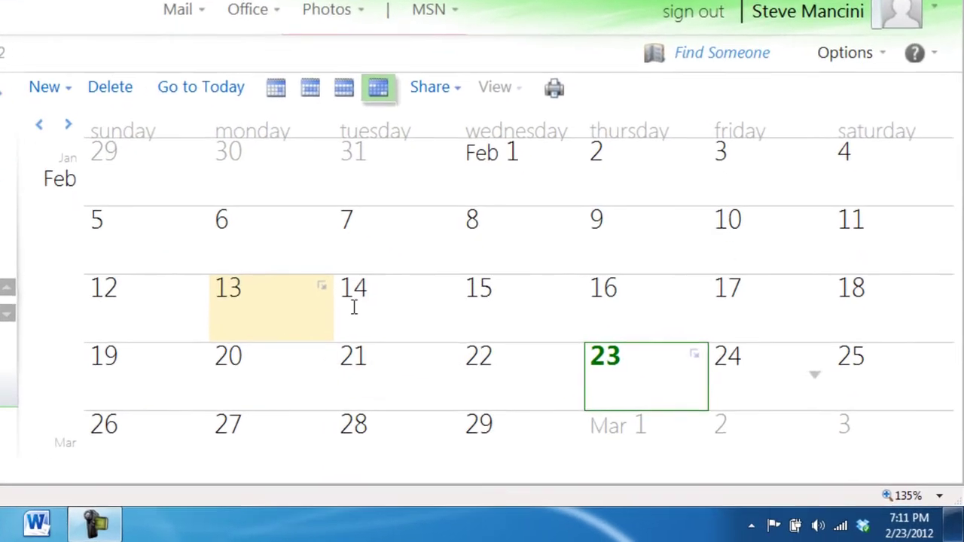
# - Switch through Week, Work Week and Day views, then go to today, Thursday 23 February 2012
pyautogui.click(353, 90)
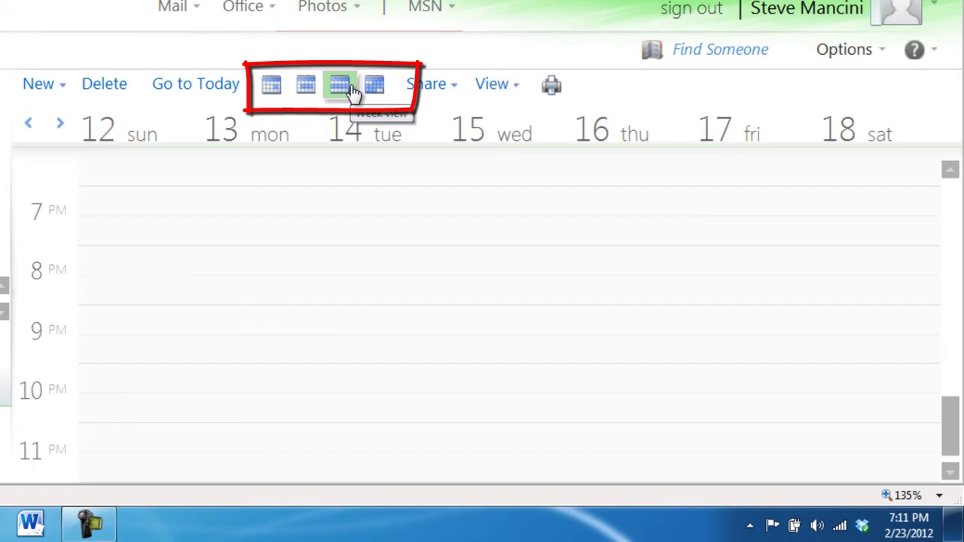
pyautogui.click(305, 100)
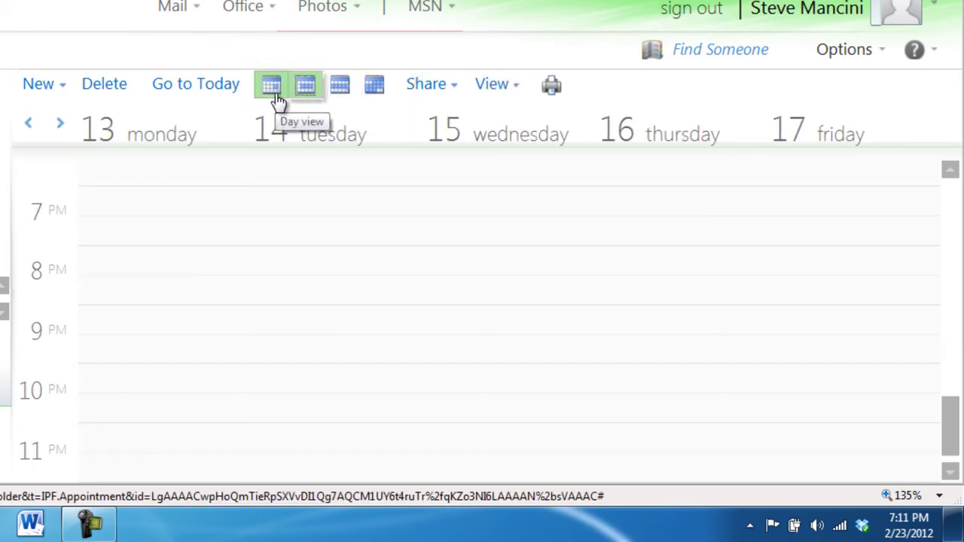
pyautogui.click(276, 101)
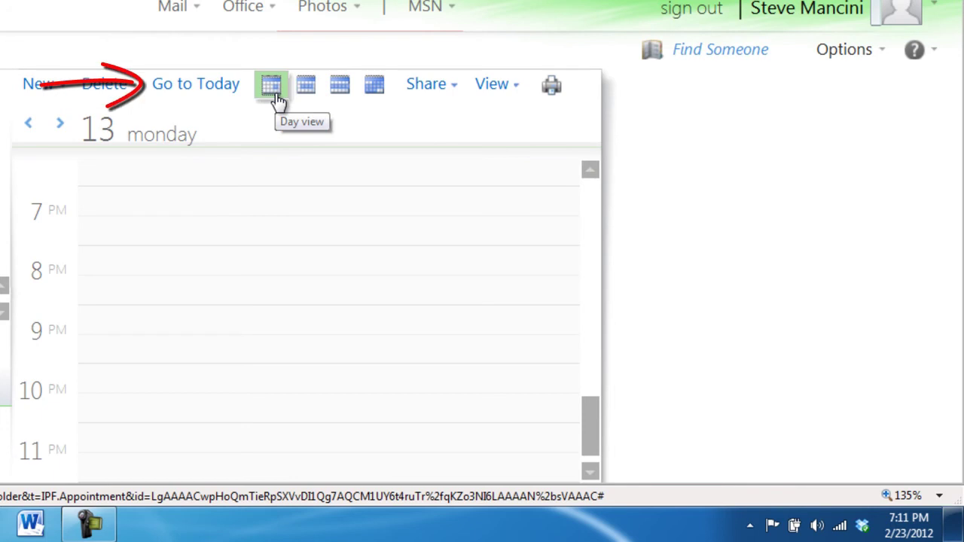
pyautogui.click(213, 95)
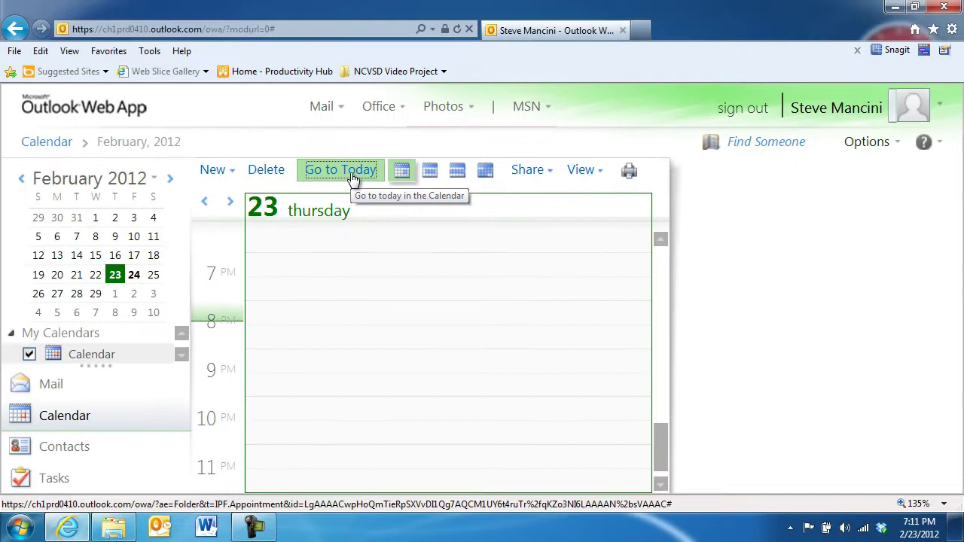
# - Create a 'Project Alpha Status Meeting' appointment on Monday 2/27 starting at 10:00 AM
pyautogui.click(215, 172)
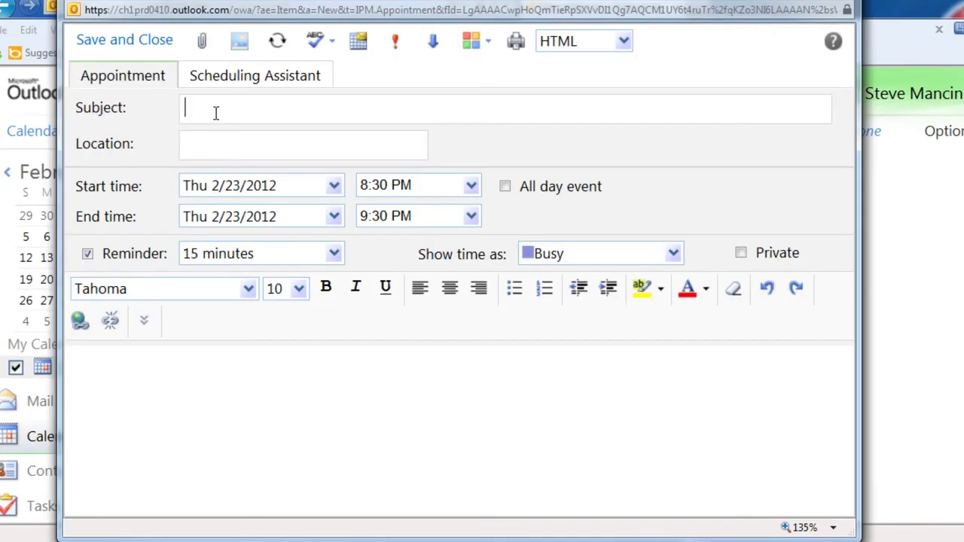
pyautogui.write('Project Alpha Status Meeting')
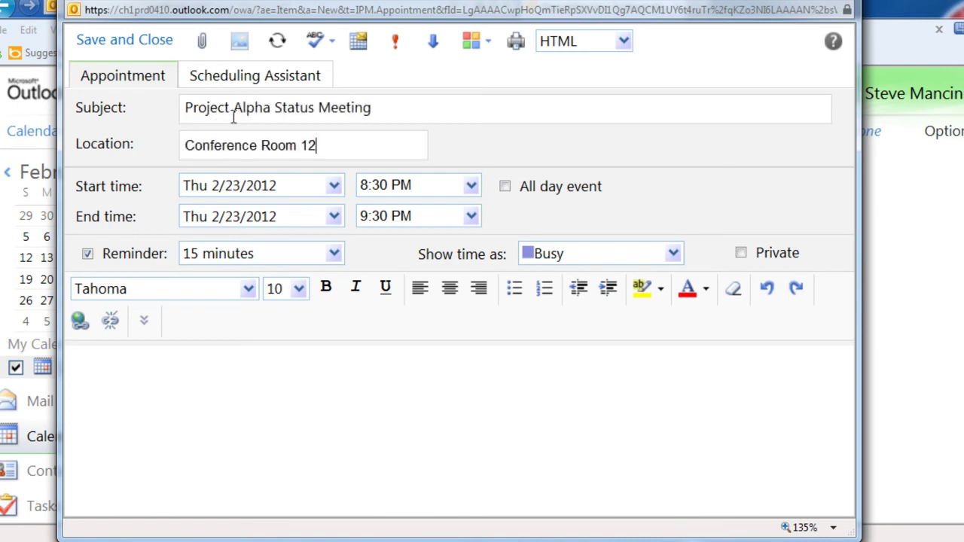
pyautogui.click(334, 187)
pyautogui.click(231, 349)
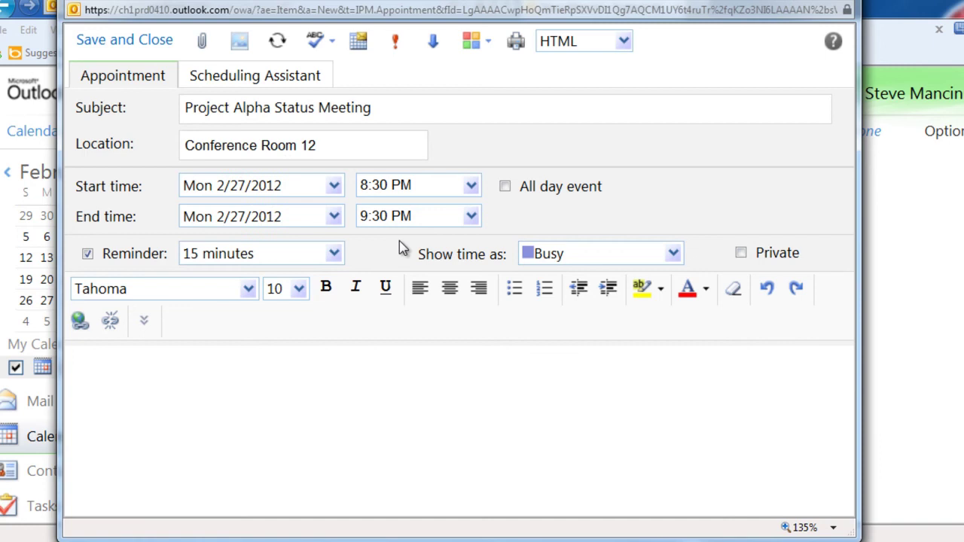
pyautogui.click(471, 186)
pyautogui.click(477, 258)
pyautogui.click(476, 258)
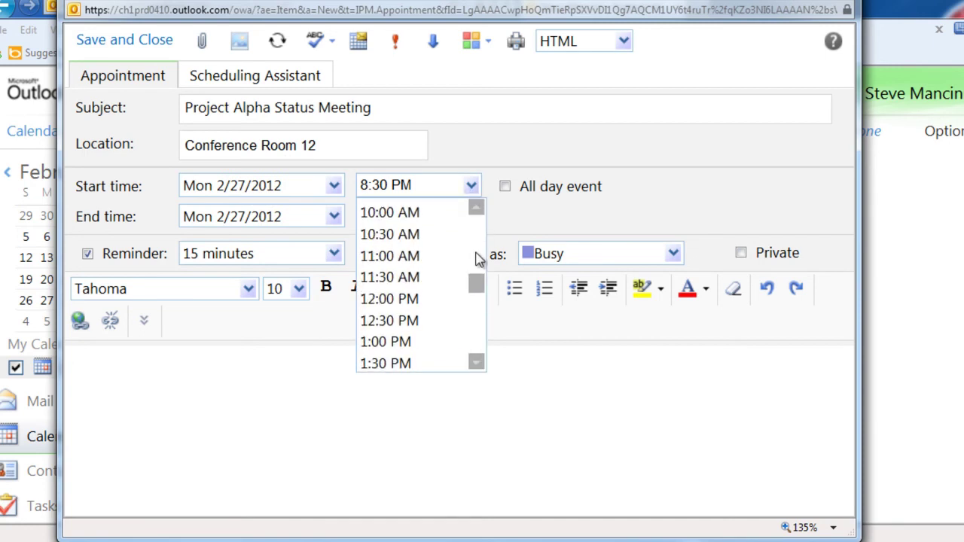
pyautogui.click(409, 213)
# - Set a 30-minute reminder, add a note to bring the progress reports, and save
pyautogui.click(334, 253)
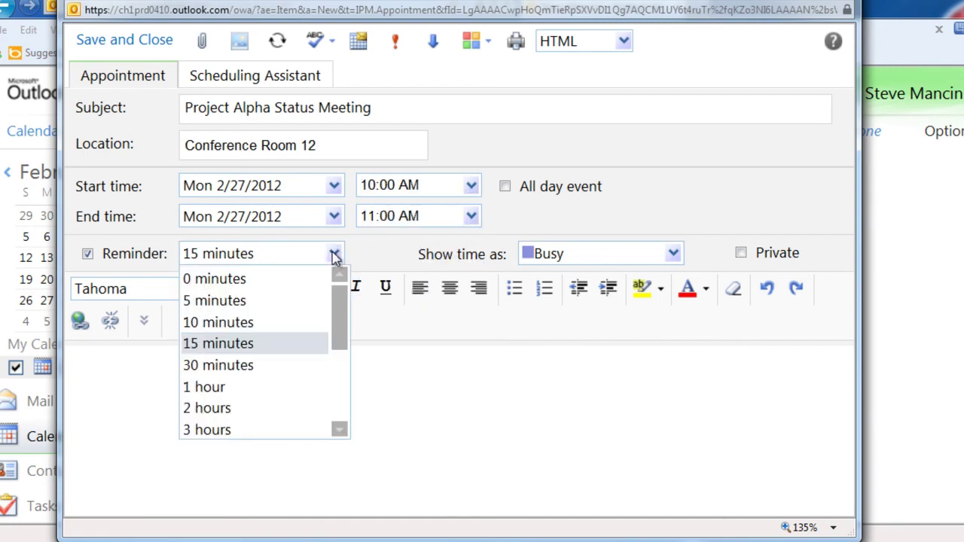
pyautogui.click(254, 365)
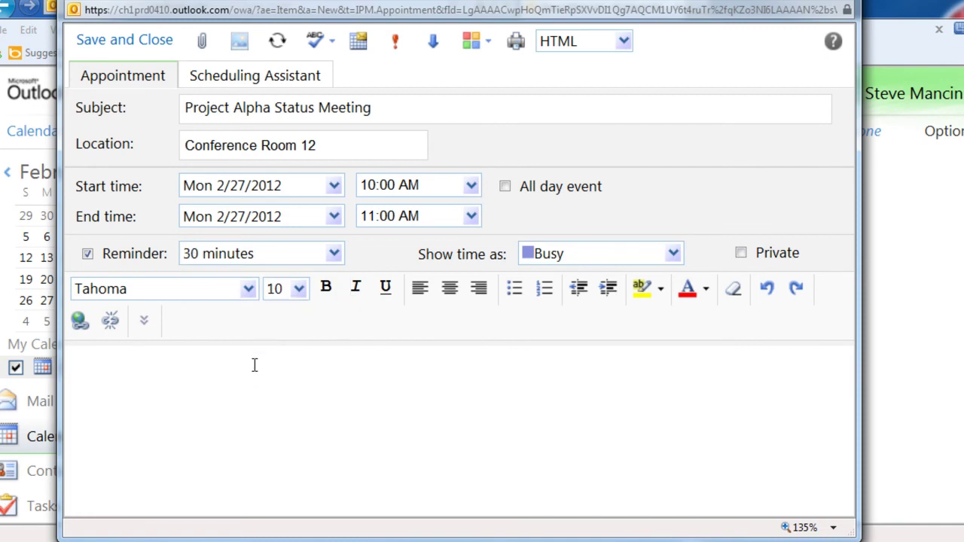
pyautogui.write('Brin')
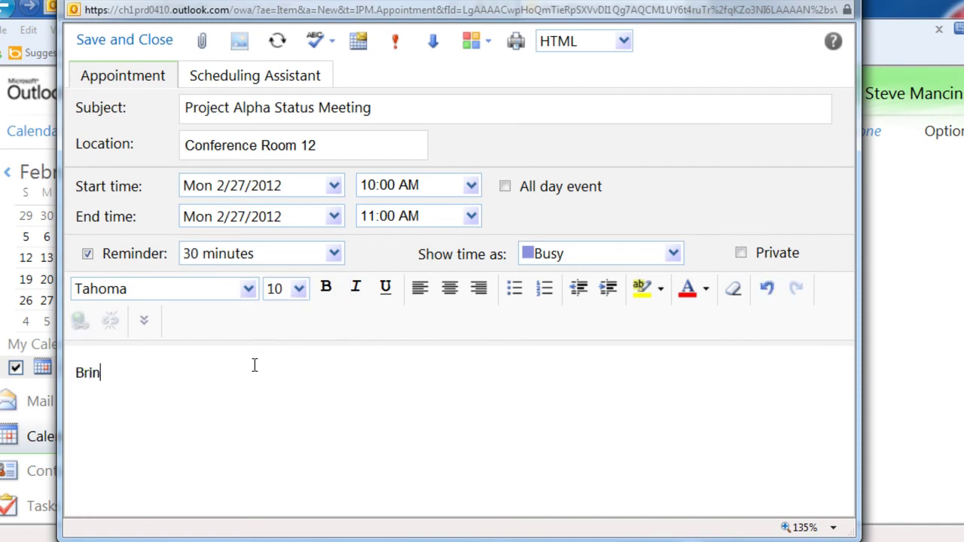
pyautogui.write('g the progress reports.')
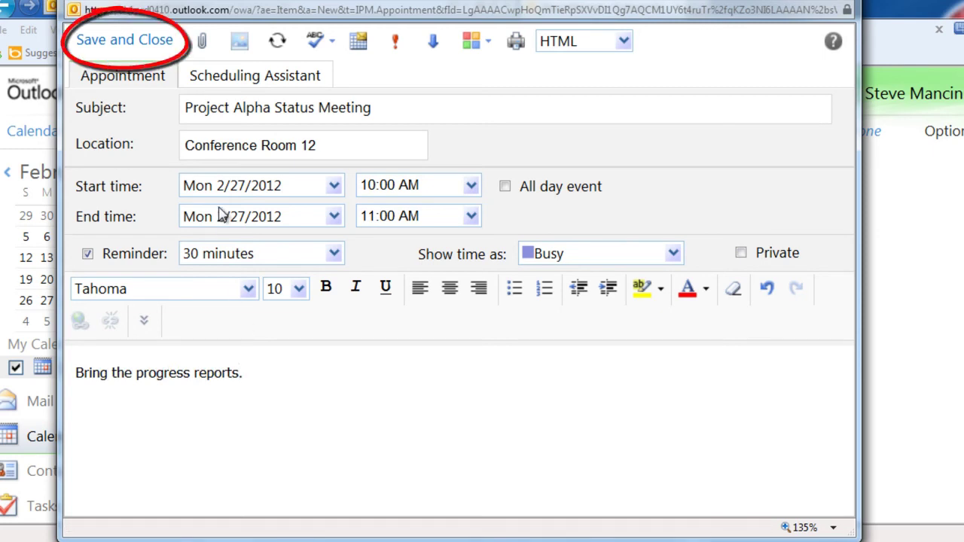
pyautogui.click(125, 40)
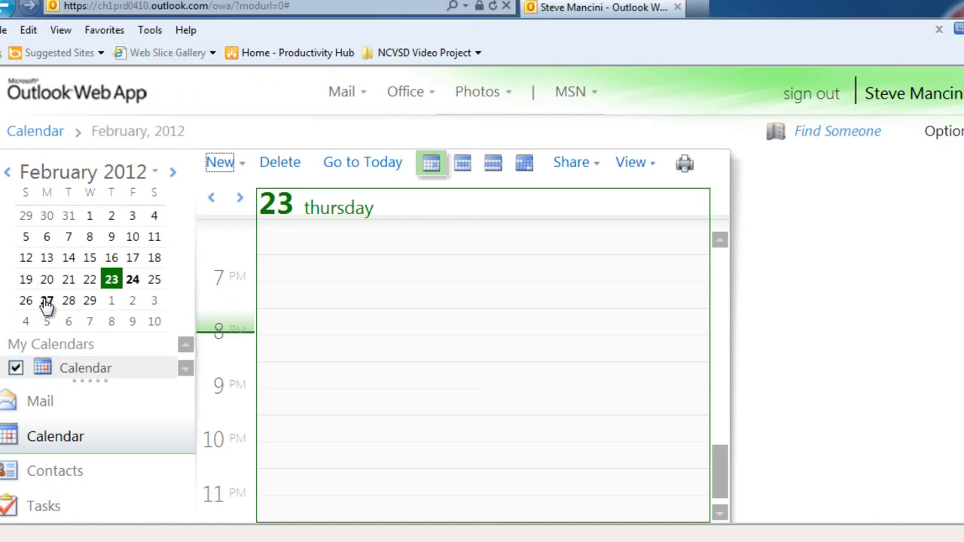
# - Change the February 27 Project Alpha Status Meeting reminder to 1 hour and save
pyautogui.click(47, 302)
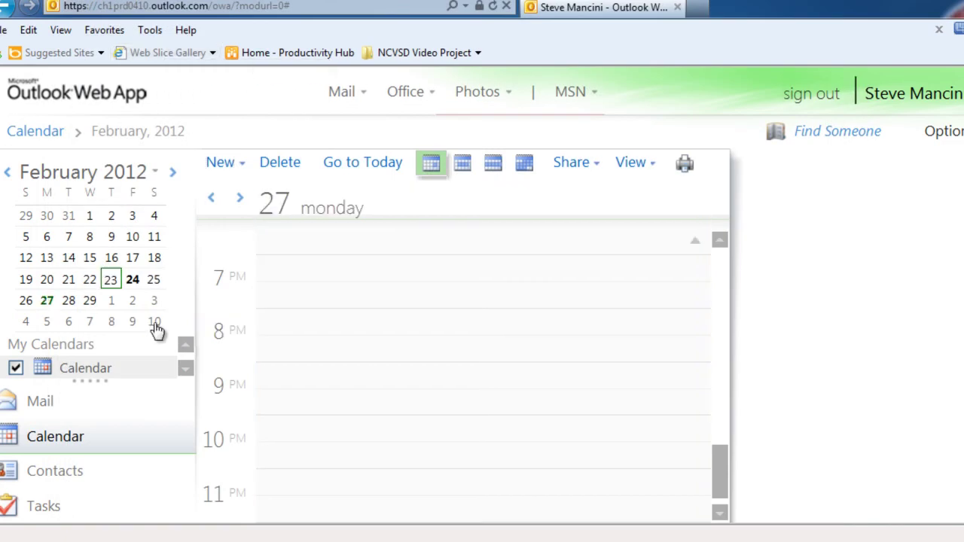
pyautogui.moveTo(721, 470); pyautogui.dragTo(721, 343)
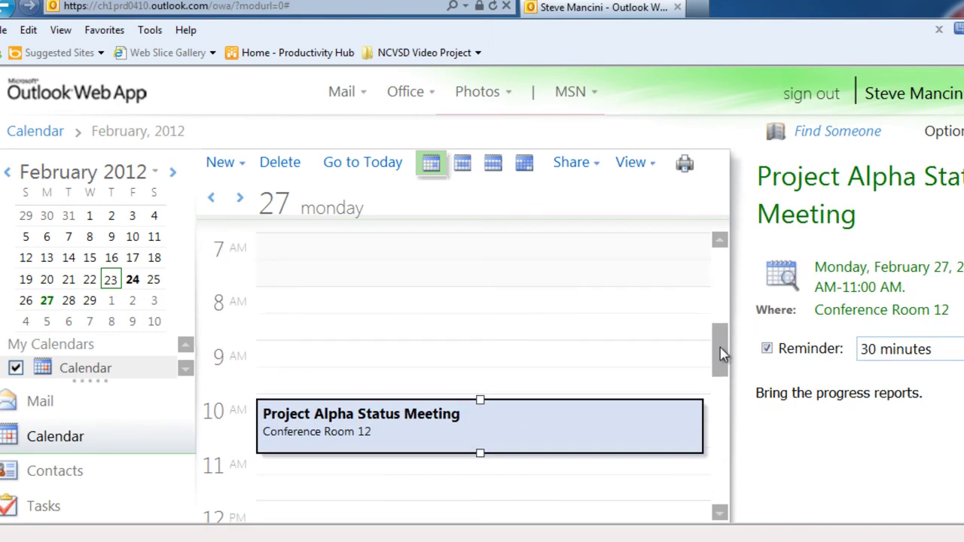
pyautogui.doubleClick(406, 441)
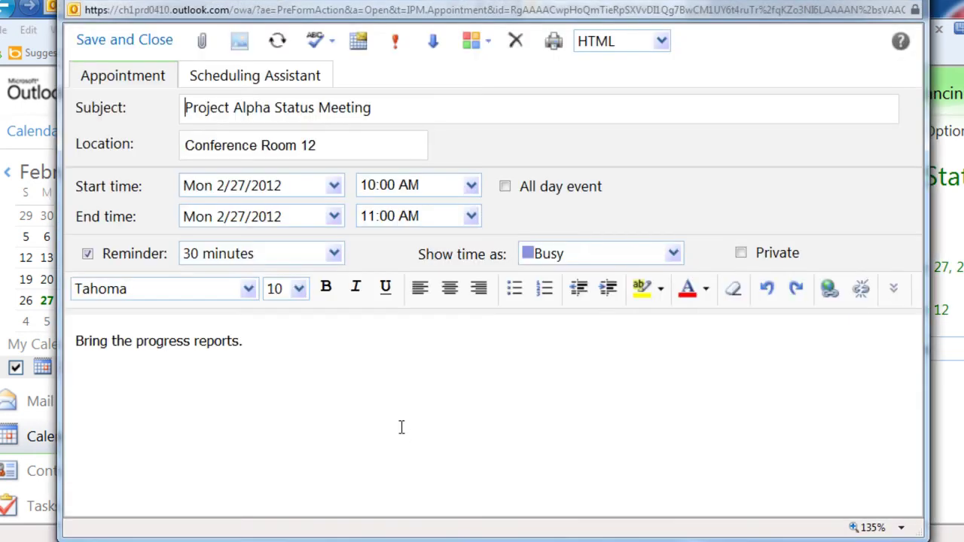
pyautogui.click(335, 256)
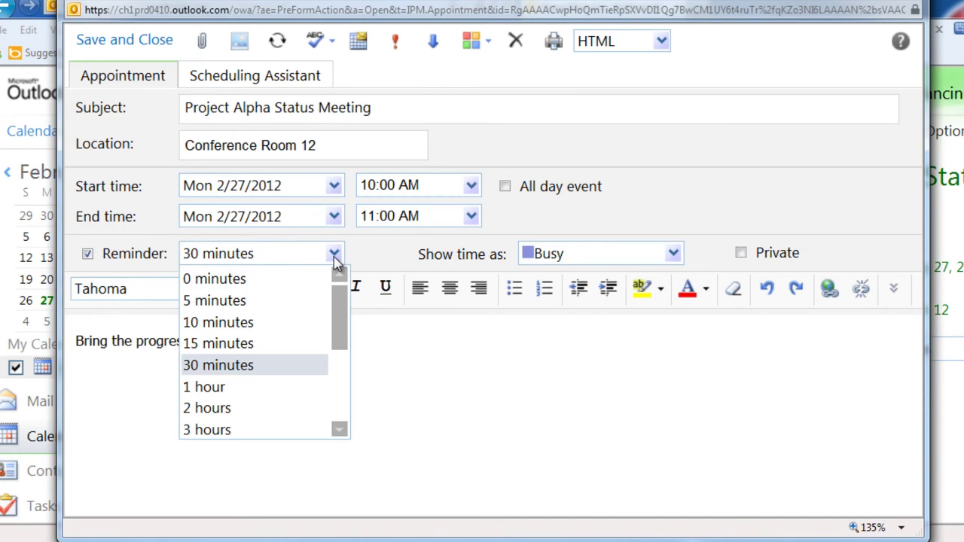
pyautogui.click(245, 387)
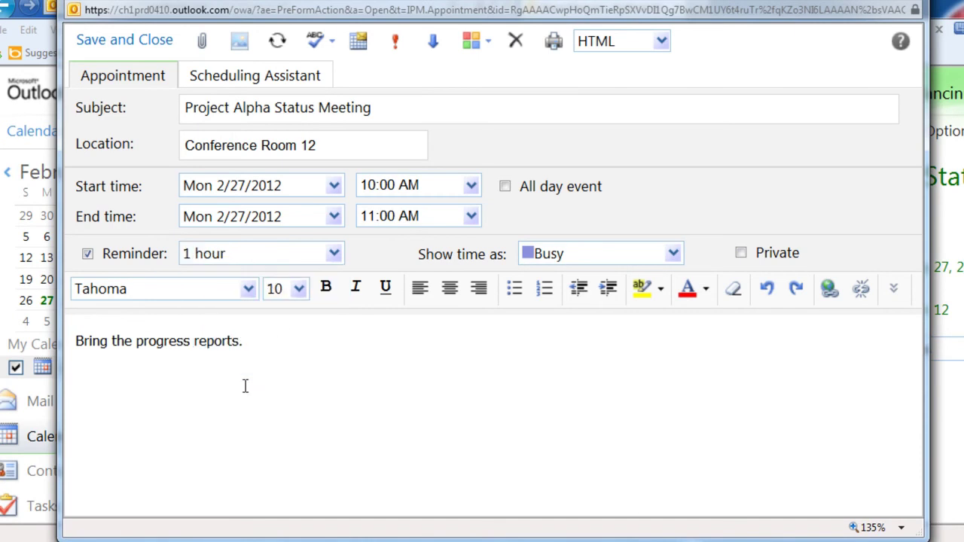
pyautogui.click(129, 49)
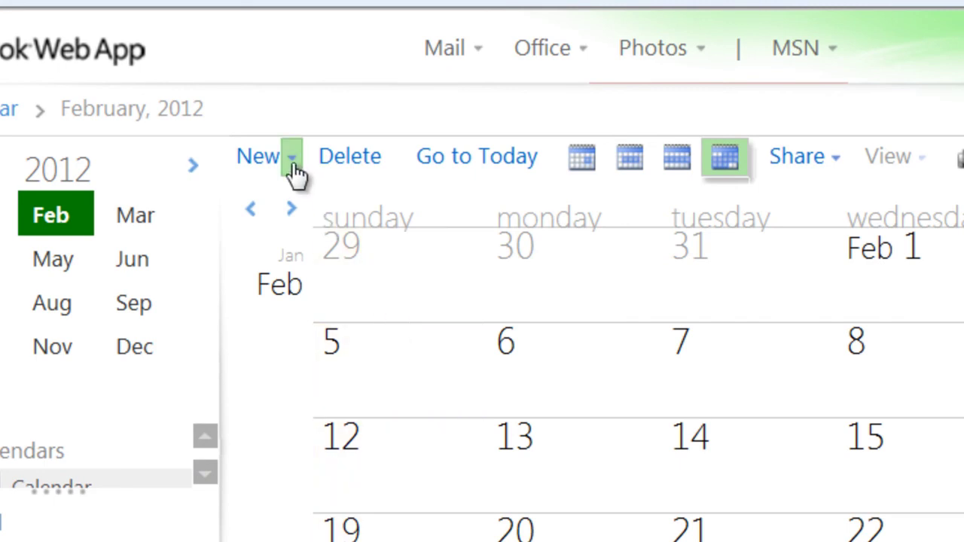
# - Start a new meeting request and add the invitee's suggested address
pyautogui.click(293, 167)
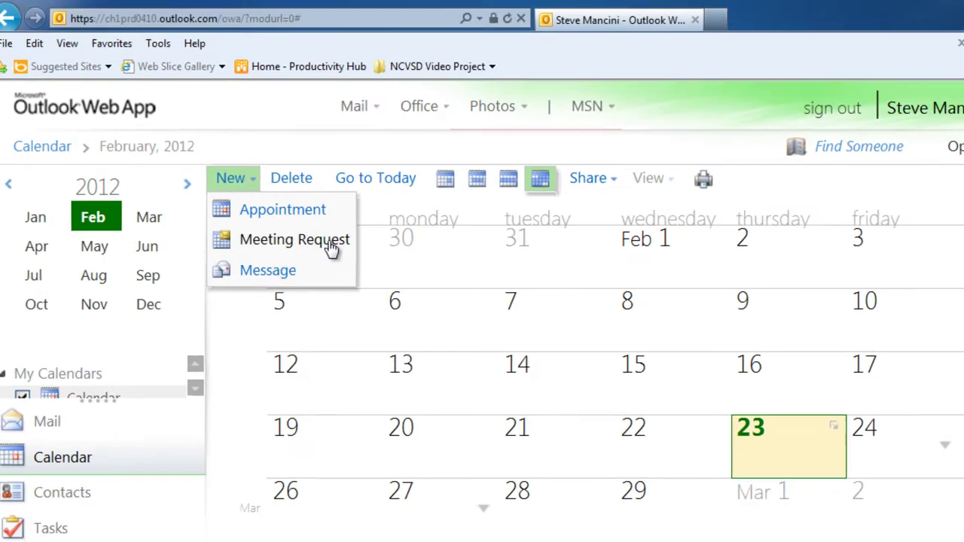
pyautogui.click(330, 243)
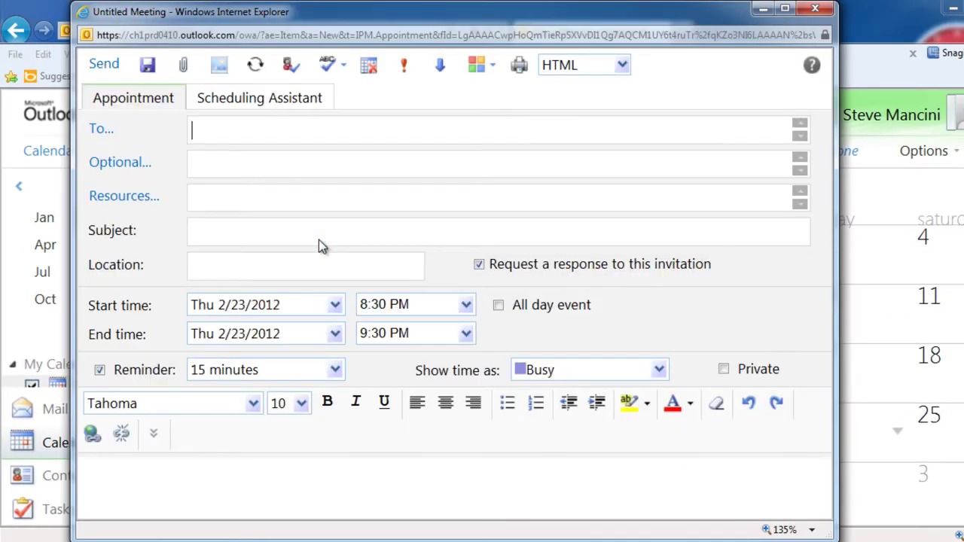
pyautogui.write('josh')
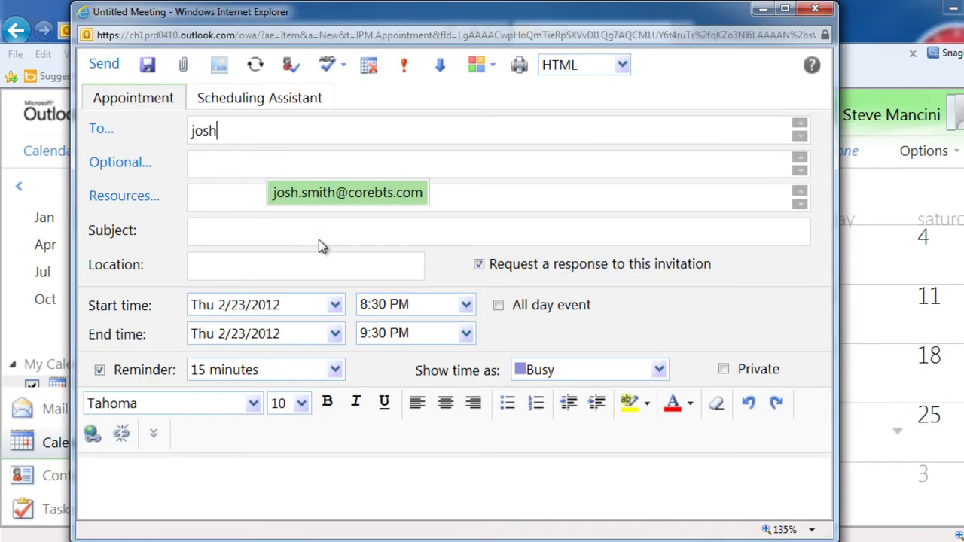
pyautogui.press('Return')
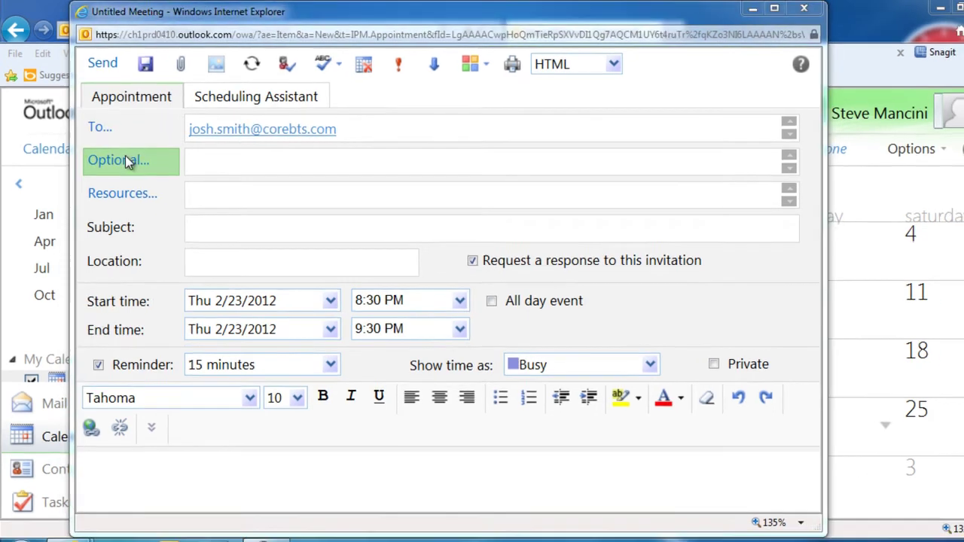
# - Add room 12 as a resource from the Address Book and begin typing the body
pyautogui.click(127, 160)
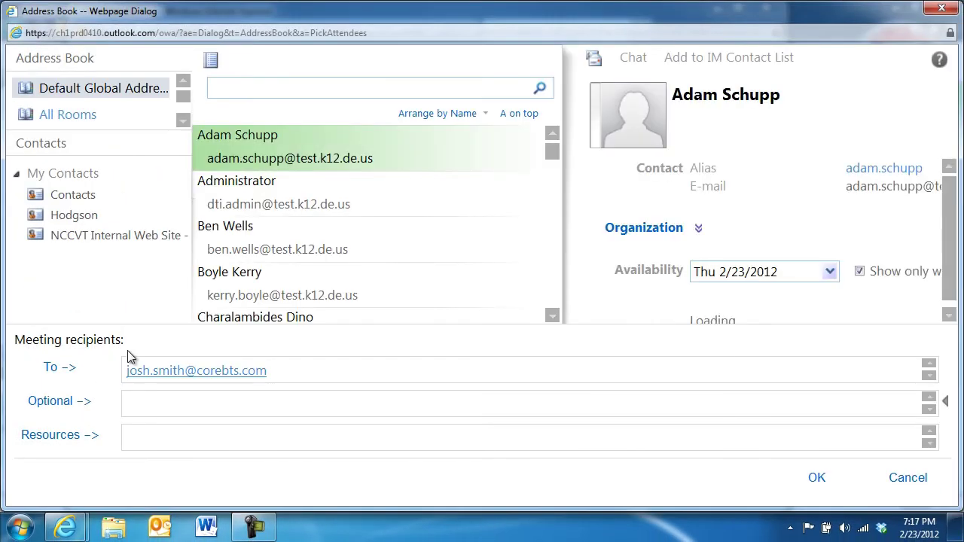
pyautogui.click(141, 436)
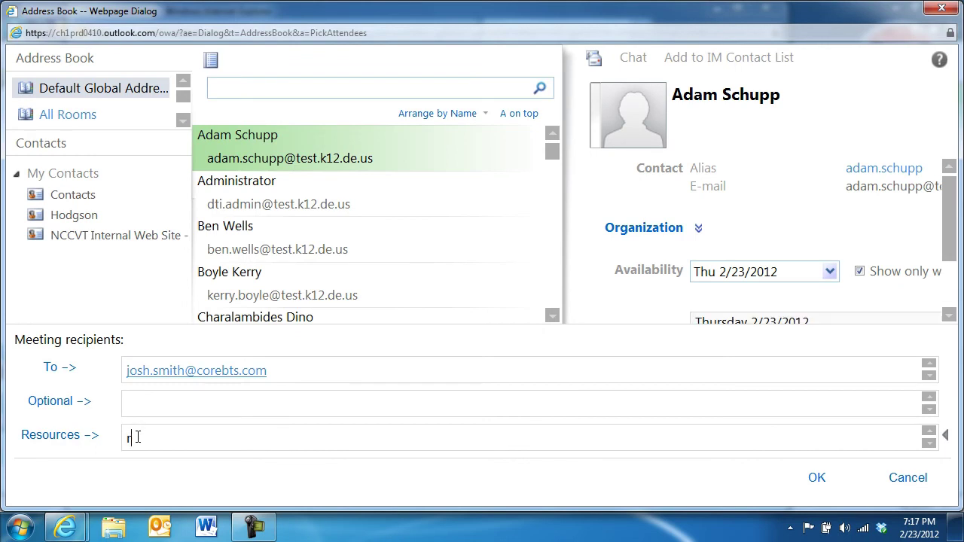
pyautogui.write('room 12')
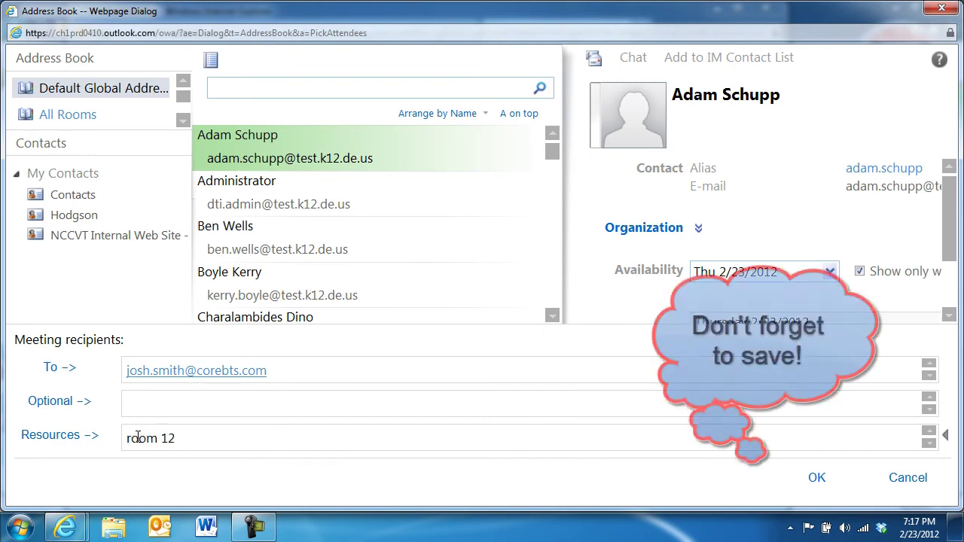
pyautogui.click(819, 479)
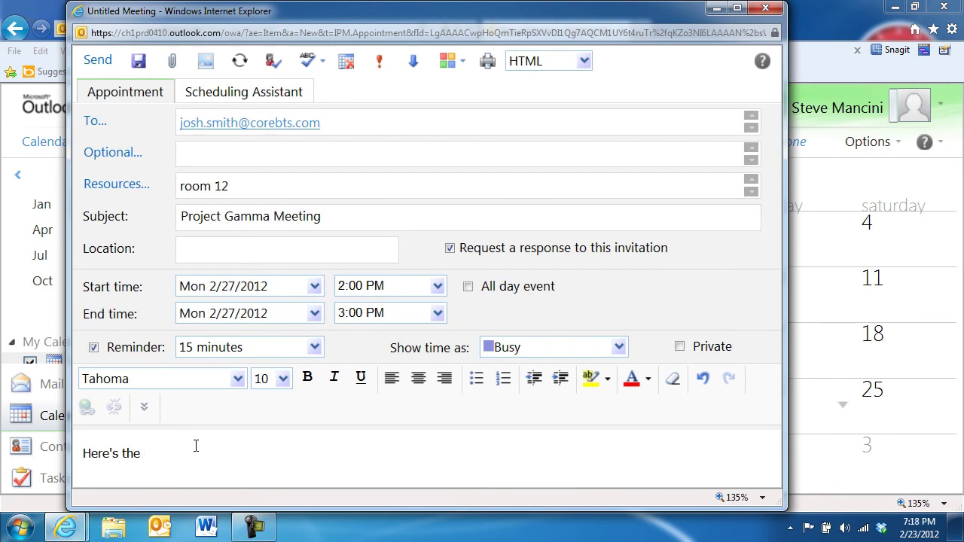
pyautogui.write('enda')
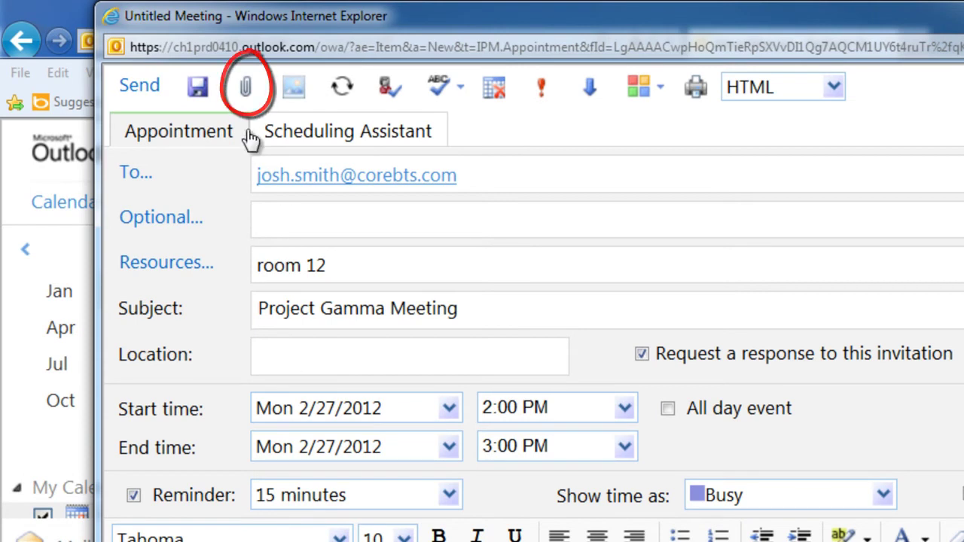
# - Attach Meeting Agenda.docx from the Agendas folder and send the Project Gamma Meeting request
pyautogui.click(246, 94)
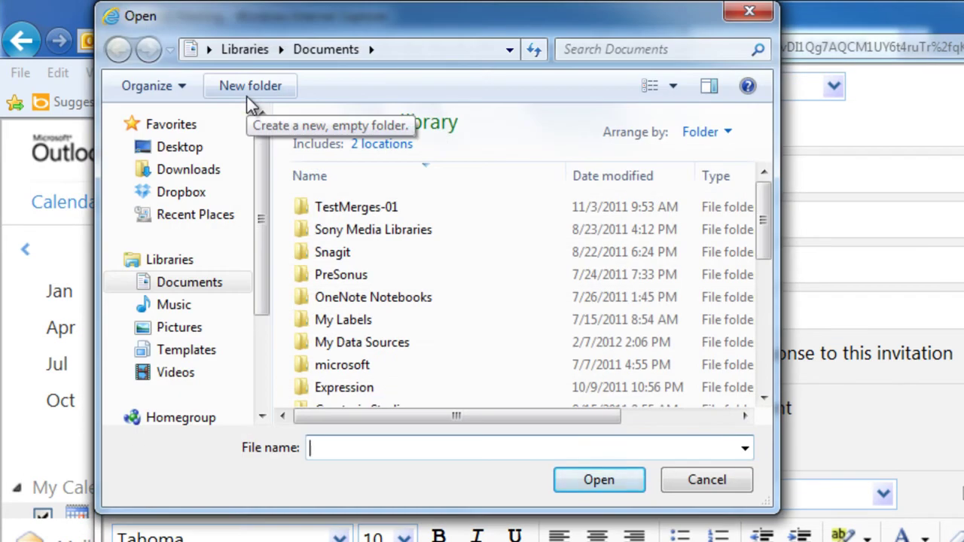
pyautogui.click(380, 174)
pyautogui.doubleClick(361, 207)
pyautogui.click(361, 207)
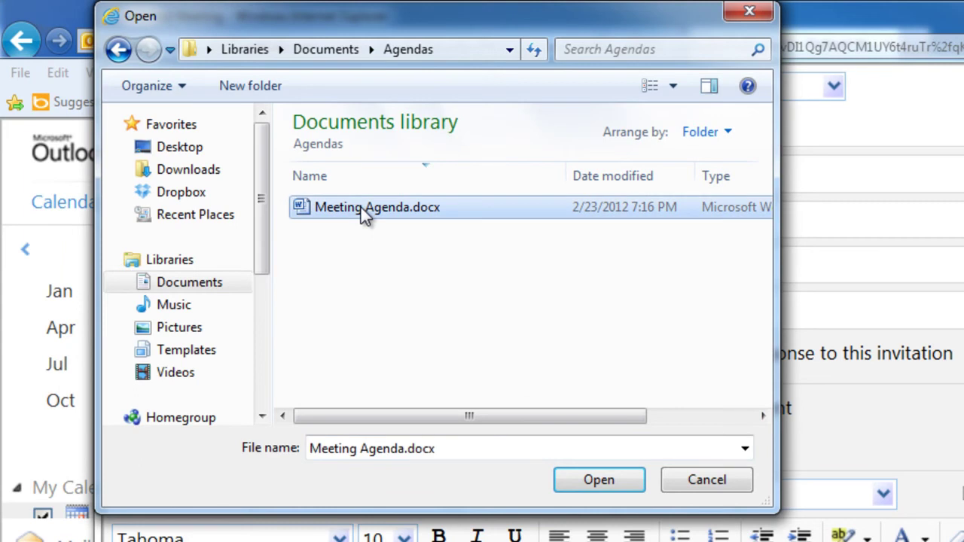
pyautogui.click(582, 479)
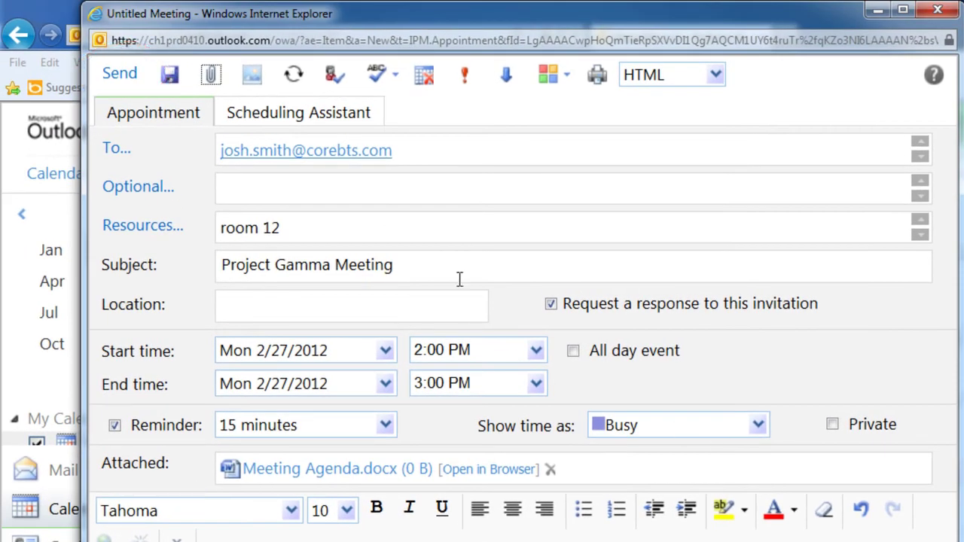
pyautogui.click(122, 74)
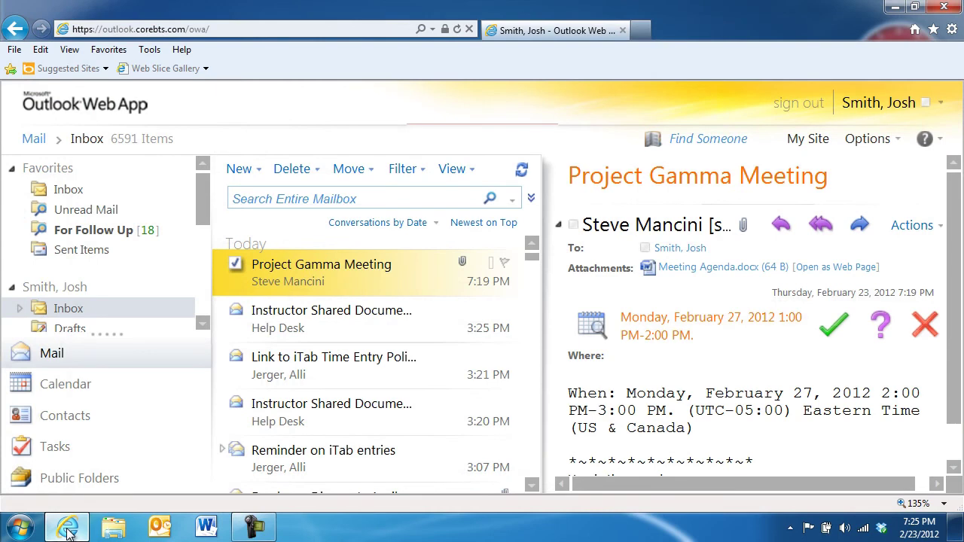
# - Open the Project Gamma Meeting invitation and accept it, sending the response now
pyautogui.doubleClick(372, 271)
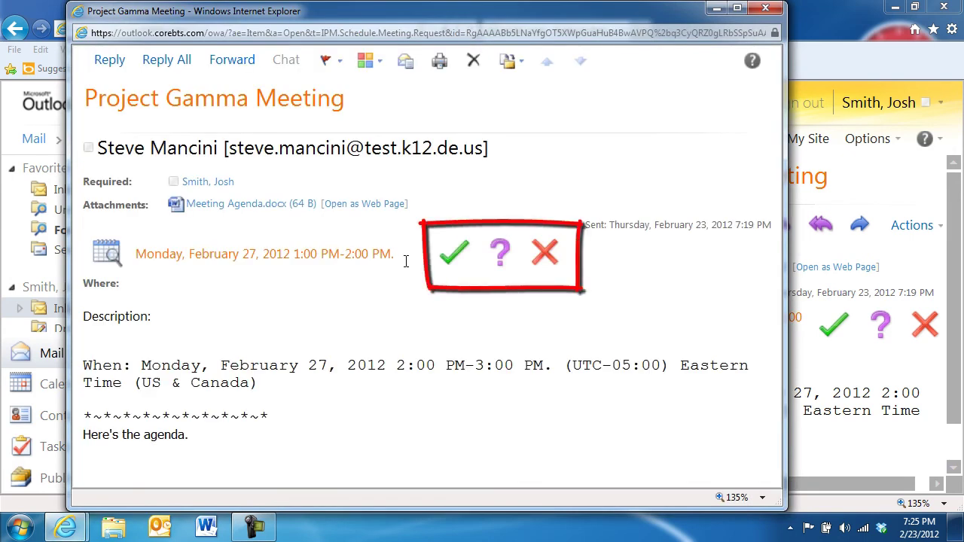
pyautogui.click(450, 260)
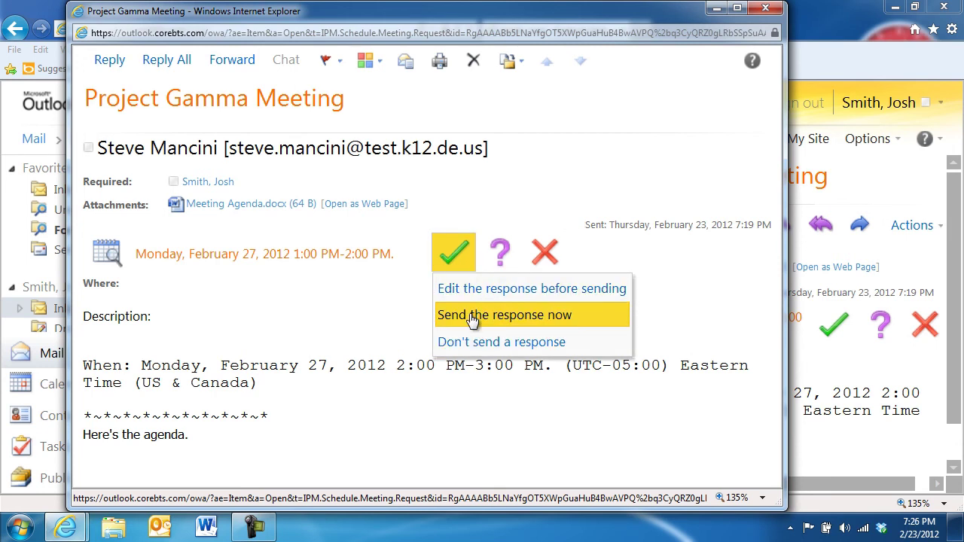
pyautogui.click(588, 331)
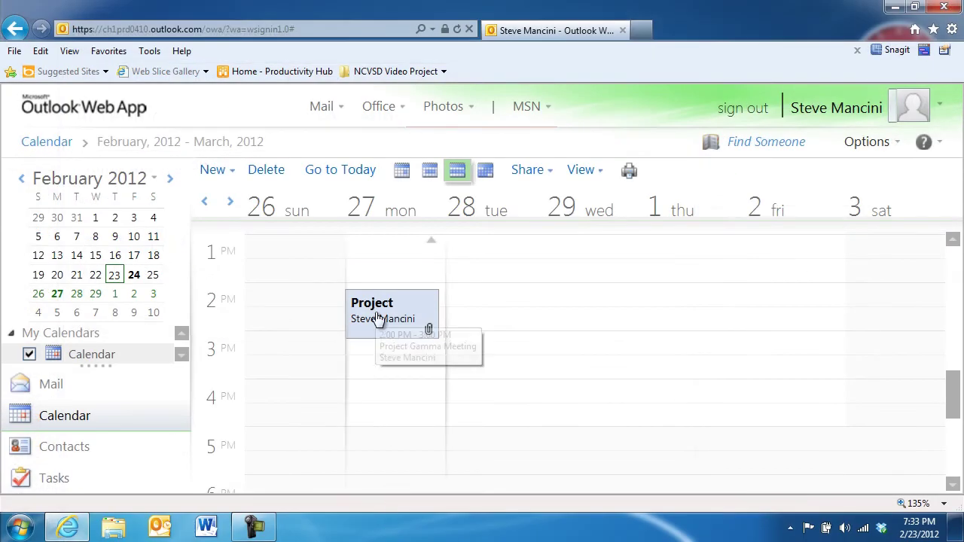
# - Move Project Gamma Meeting to 1:30 PM with a 30-minute reminder and send the update
pyautogui.doubleClick(379, 324)
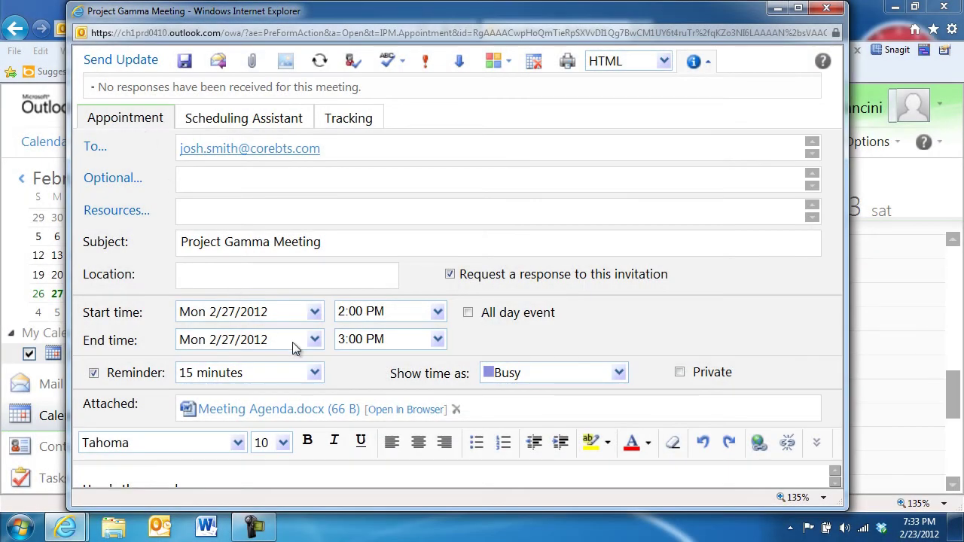
pyautogui.click(315, 373)
pyautogui.click(253, 422)
pyautogui.click(437, 312)
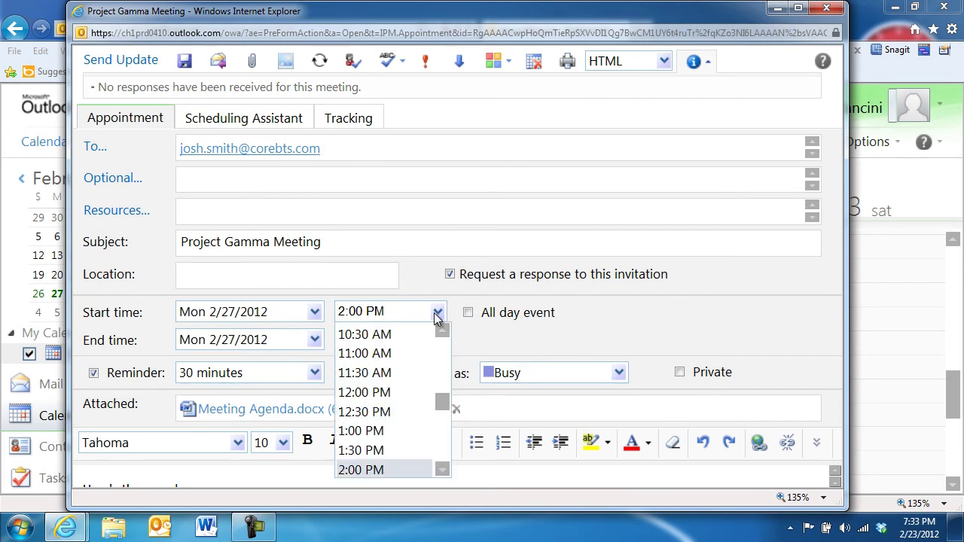
pyautogui.click(382, 452)
pyautogui.click(314, 373)
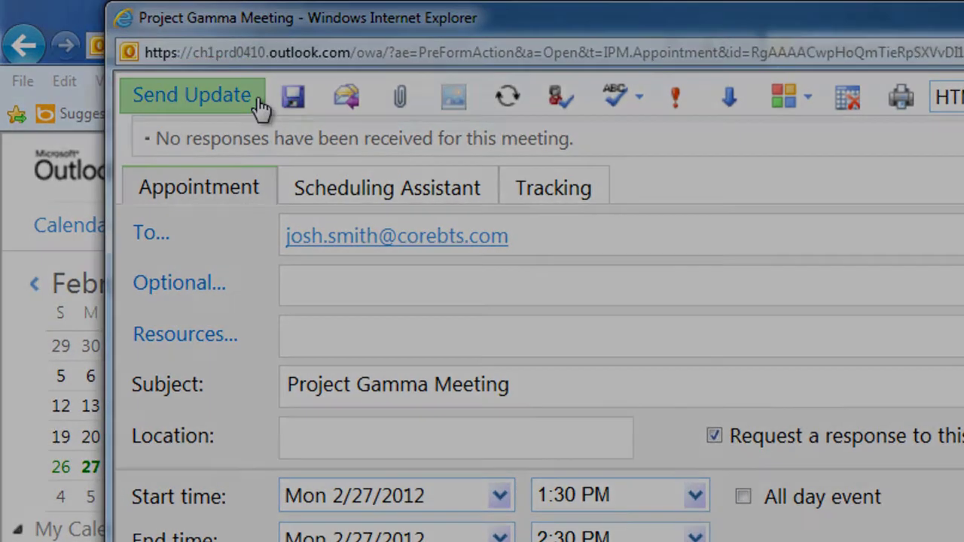
pyautogui.click(256, 98)
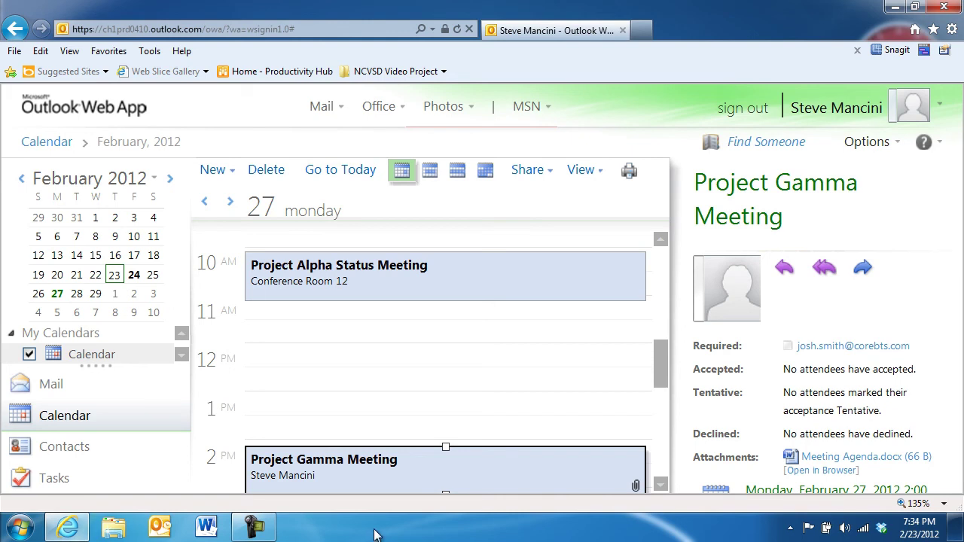
# - Print the February 27 day calendar with detailed agenda to Send To OneNote 2010
pyautogui.click(629, 185)
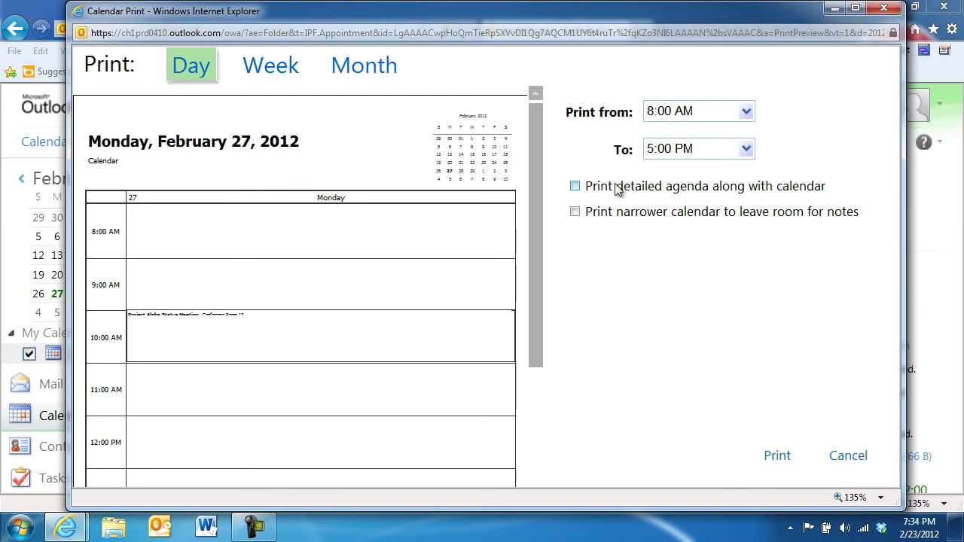
pyautogui.click(574, 186)
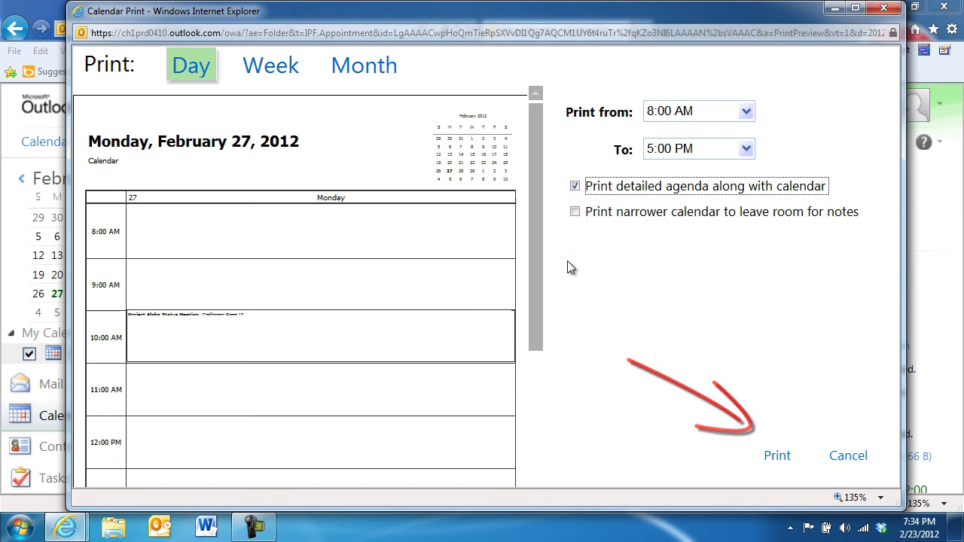
pyautogui.click(778, 458)
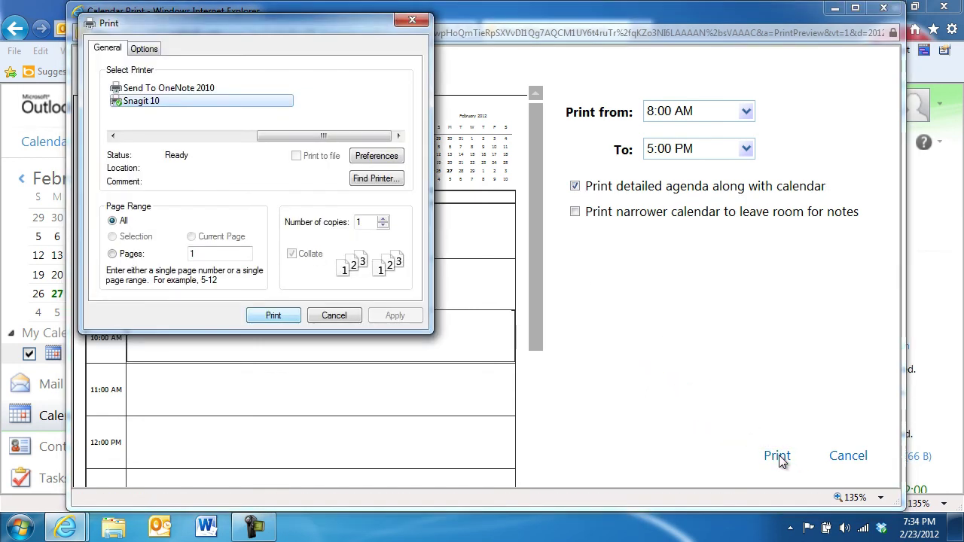
pyautogui.click(212, 88)
pyautogui.click(263, 321)
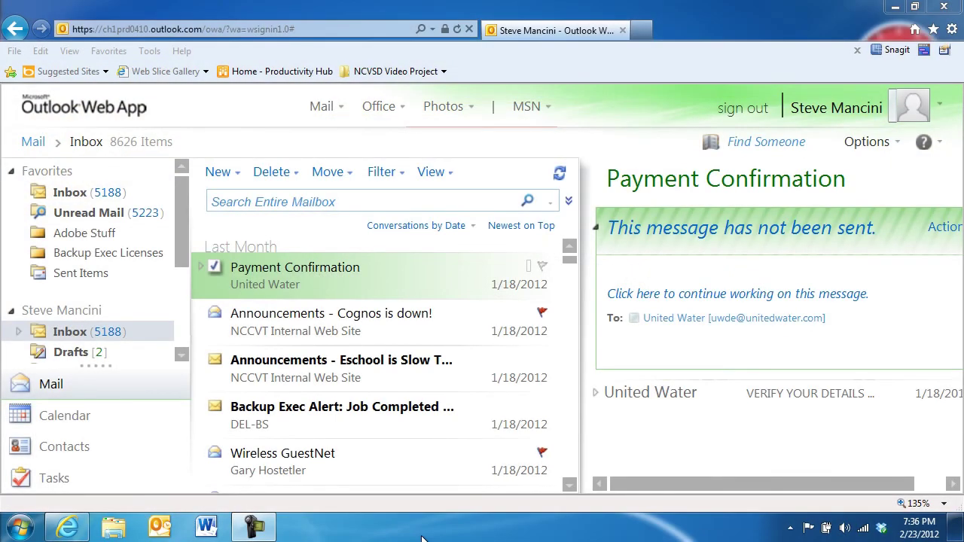
# - In Tasks, add quick task 'Begin diagnostic' due February 24, 2012
pyautogui.click(82, 480)
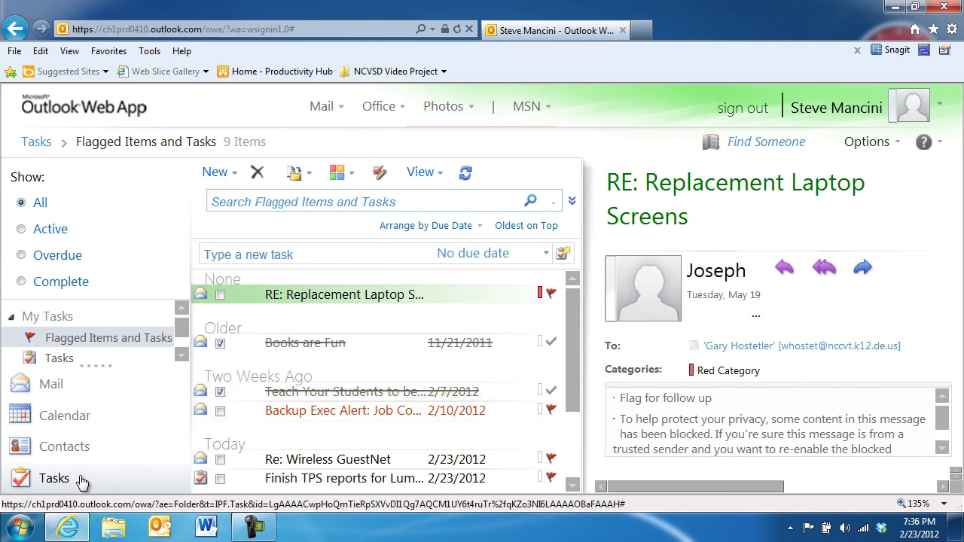
pyautogui.moveTo(570, 323); pyautogui.dragTo(575, 371)
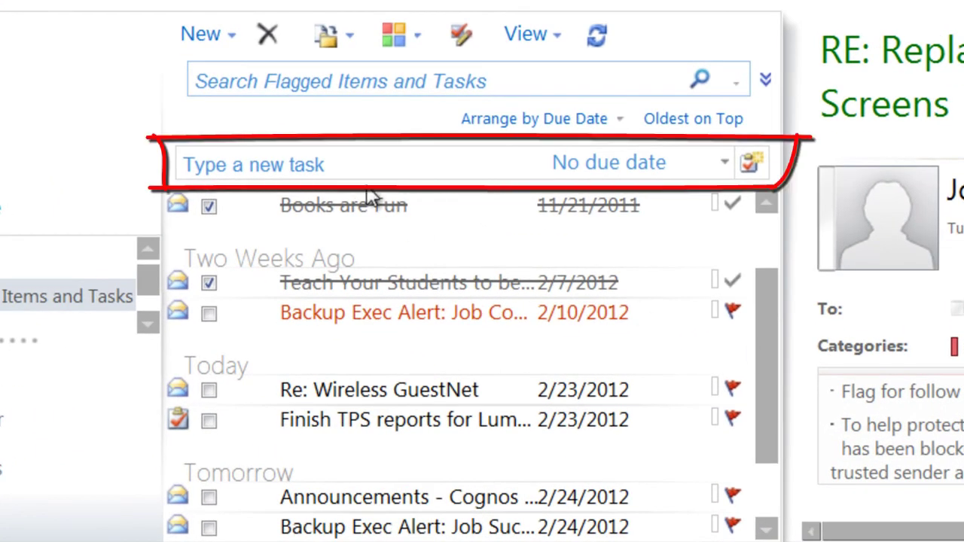
pyautogui.click(341, 164)
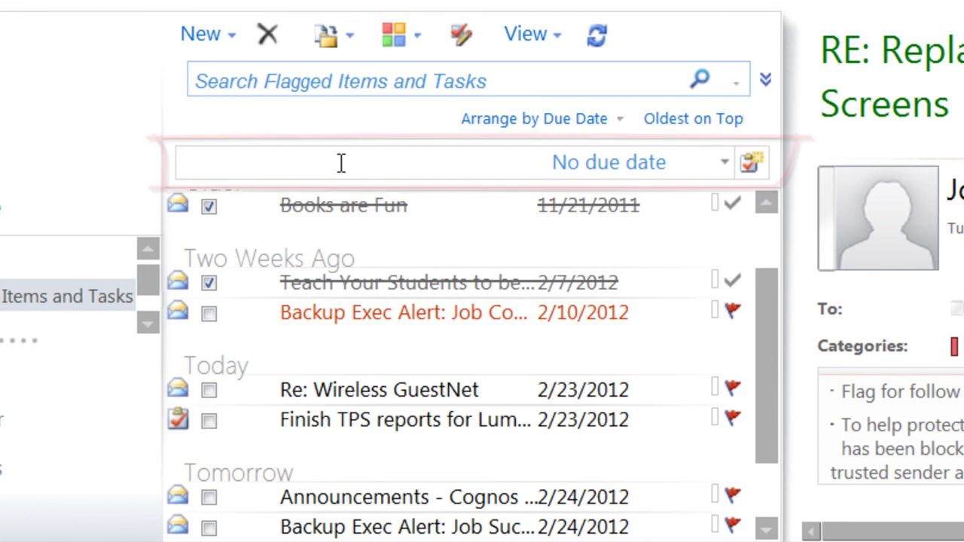
pyautogui.write('Begin diag')
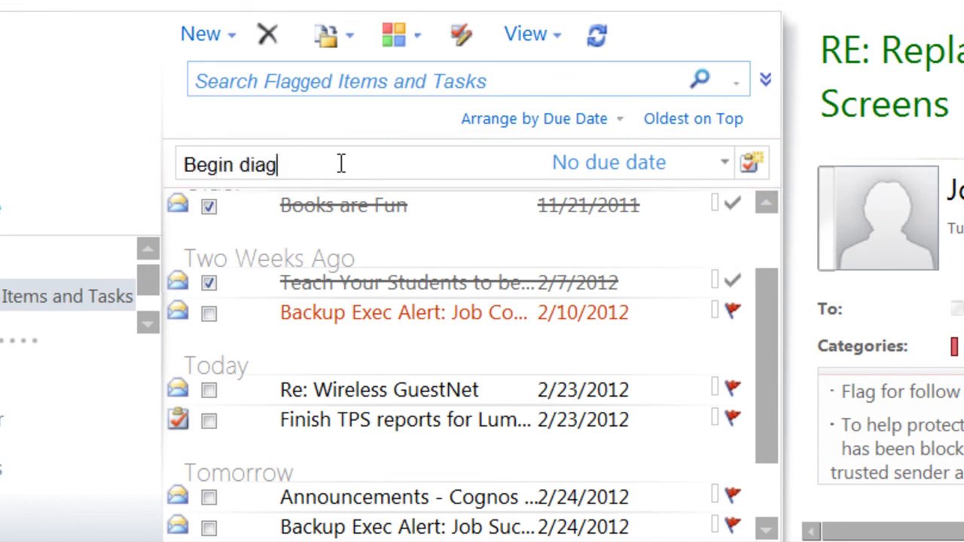
pyautogui.write('nostic')
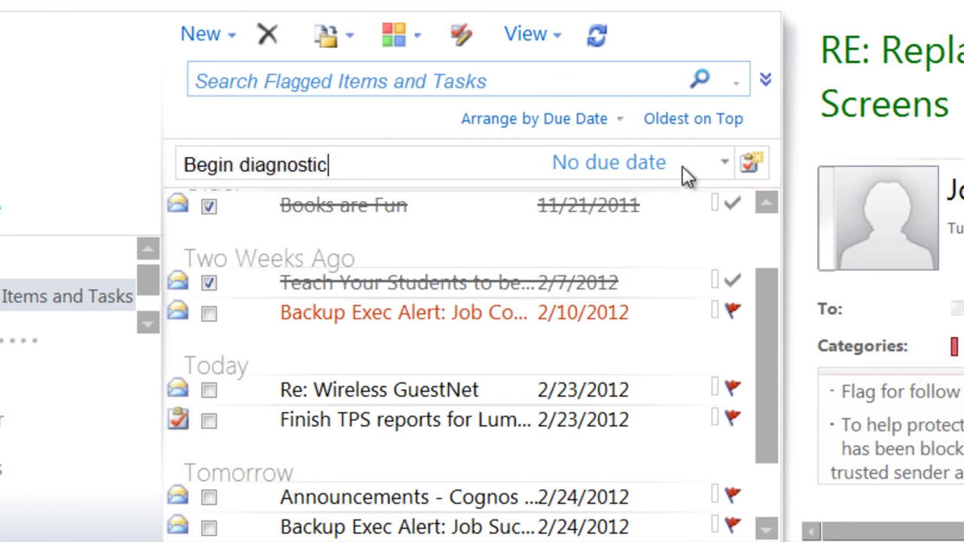
pyautogui.click(723, 164)
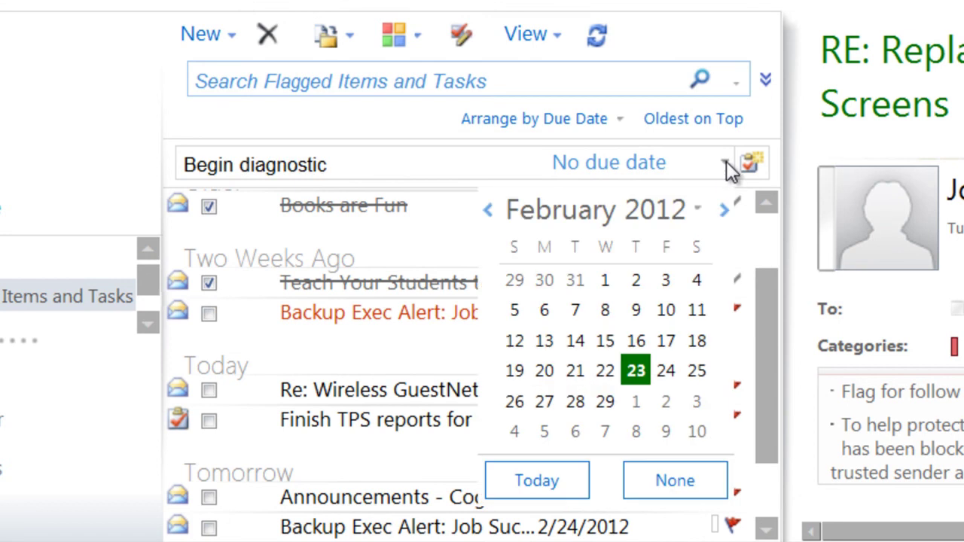
pyautogui.click(667, 371)
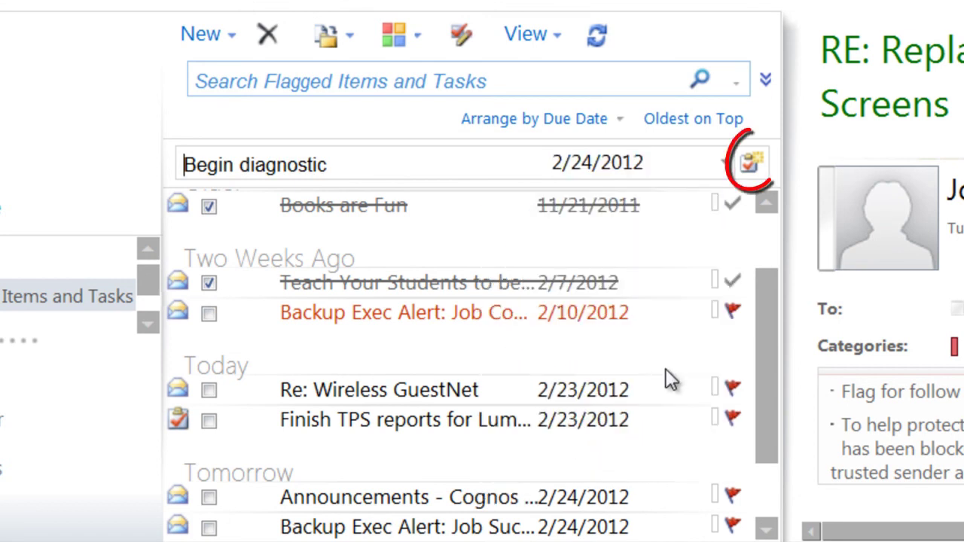
pyautogui.click(757, 168)
pyautogui.scroll(-3, 760, 351)
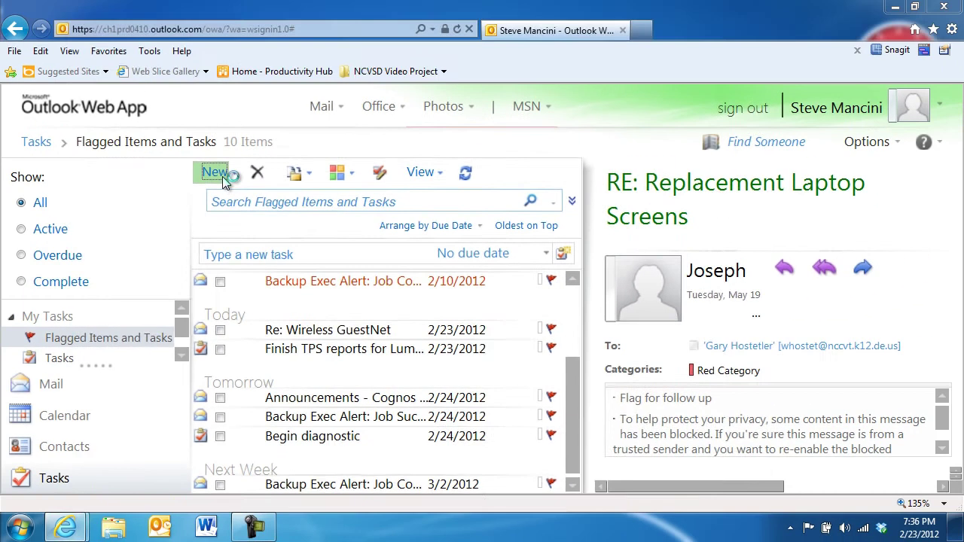
# - Create and save task 'Get estimates for server' starting 2/27/2012, High priority, with a reminder
pyautogui.click(221, 151)
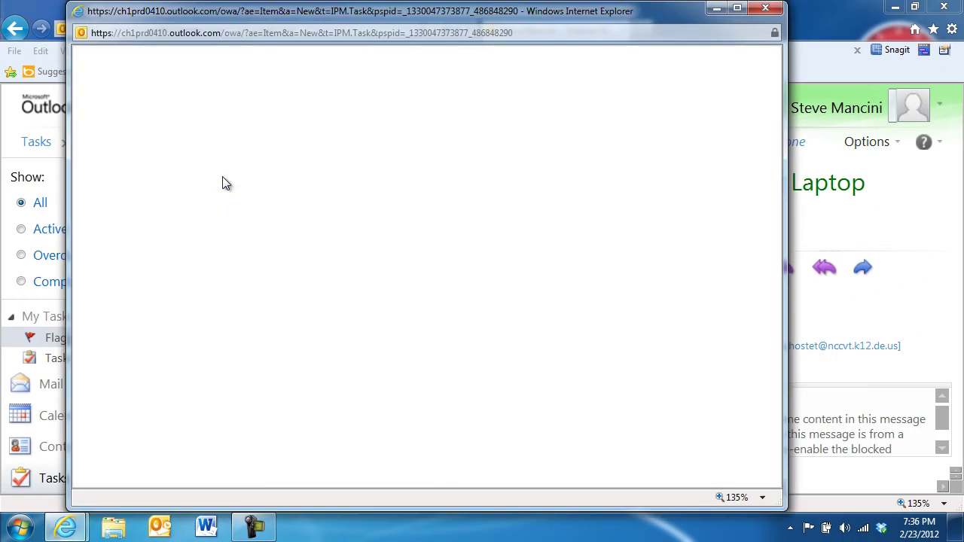
pyautogui.write('Get estimates for server')
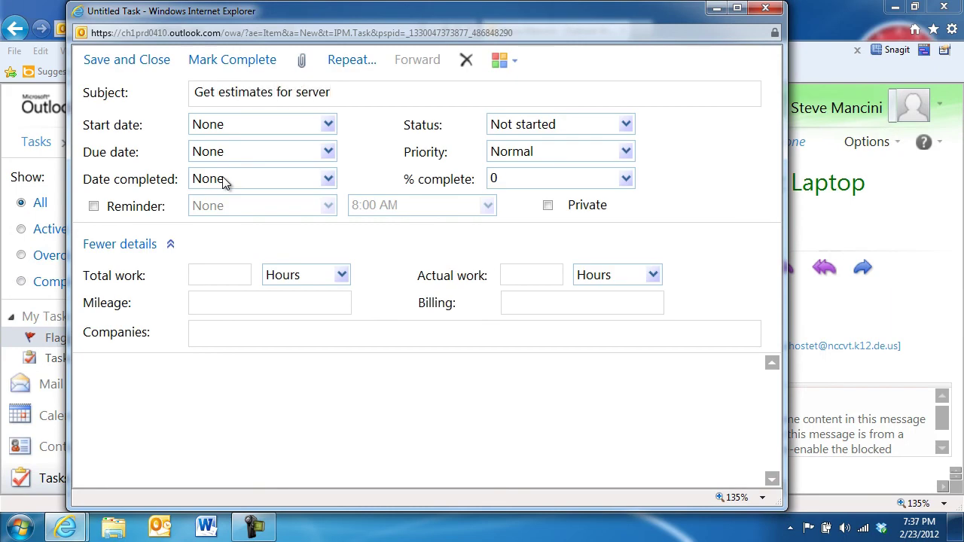
pyautogui.click(329, 132)
pyautogui.click(236, 273)
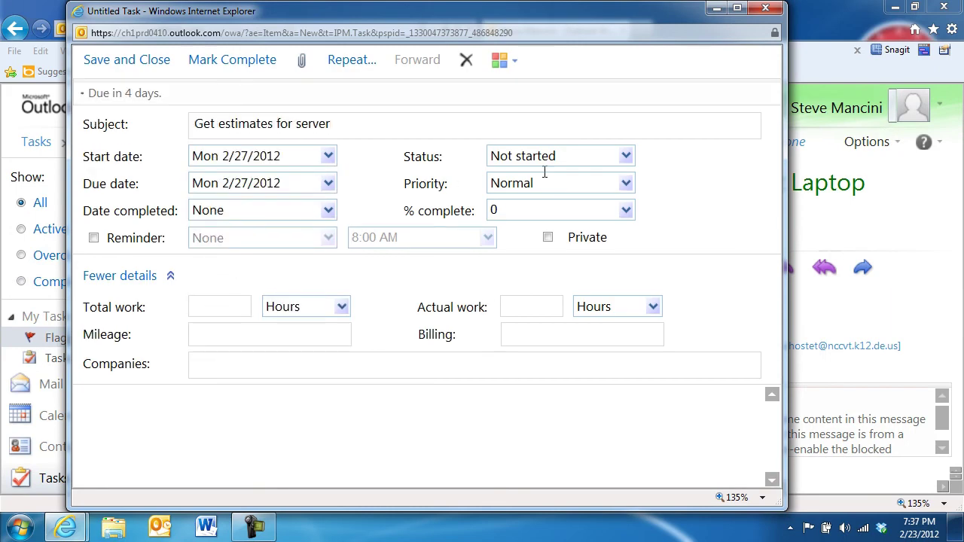
pyautogui.click(625, 185)
pyautogui.click(549, 244)
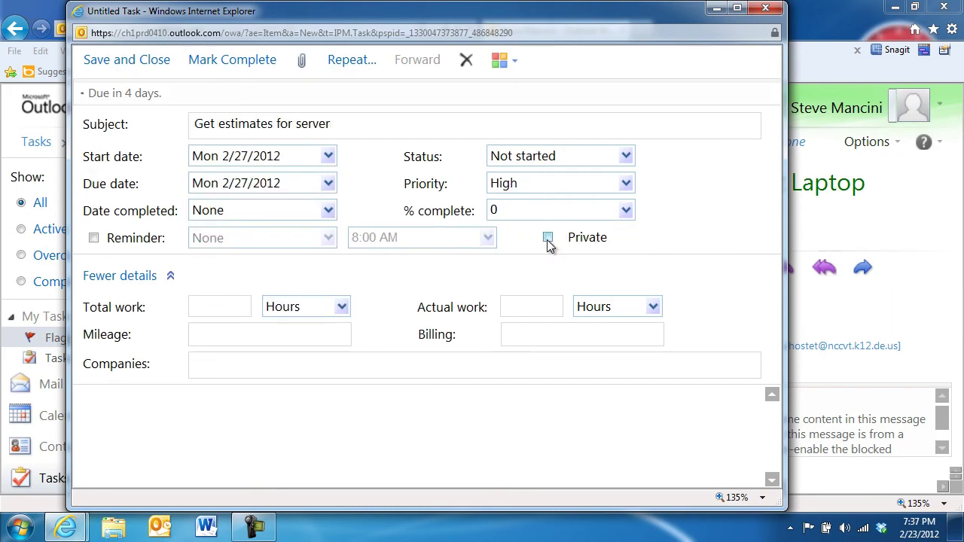
pyautogui.click(129, 241)
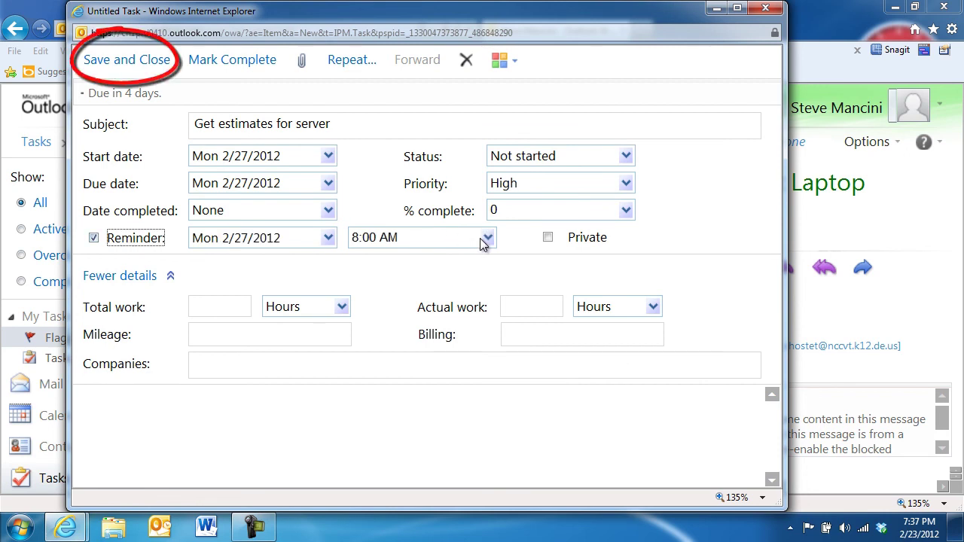
pyautogui.click(164, 70)
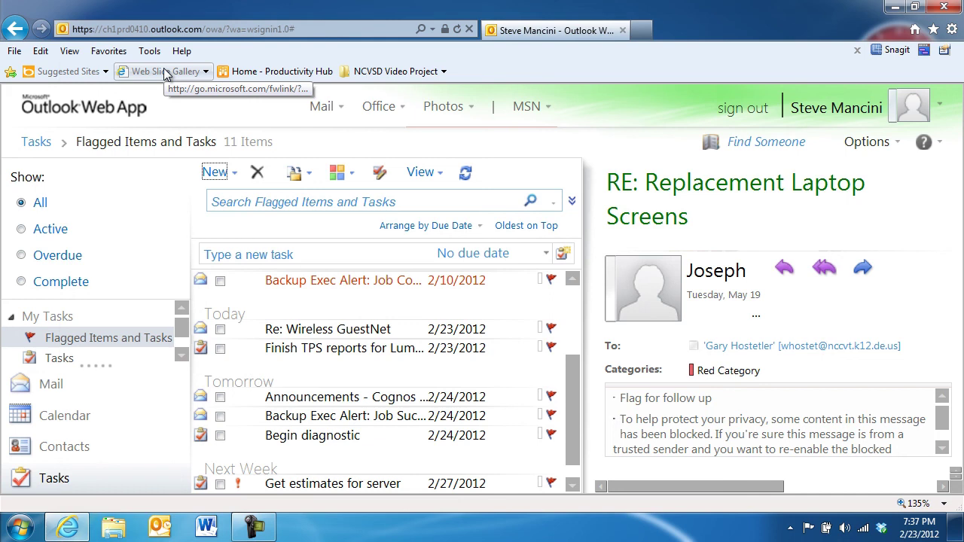
# - Update 'Begin diagnostic' to 50% complete, 3 hours total work and 1.5 hours actual work
pyautogui.click(340, 443)
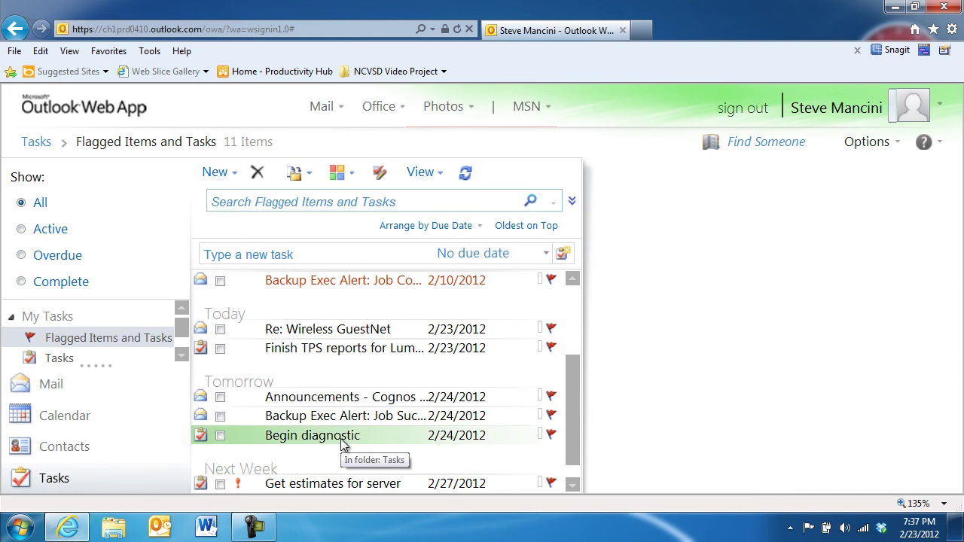
pyautogui.doubleClick(340, 442)
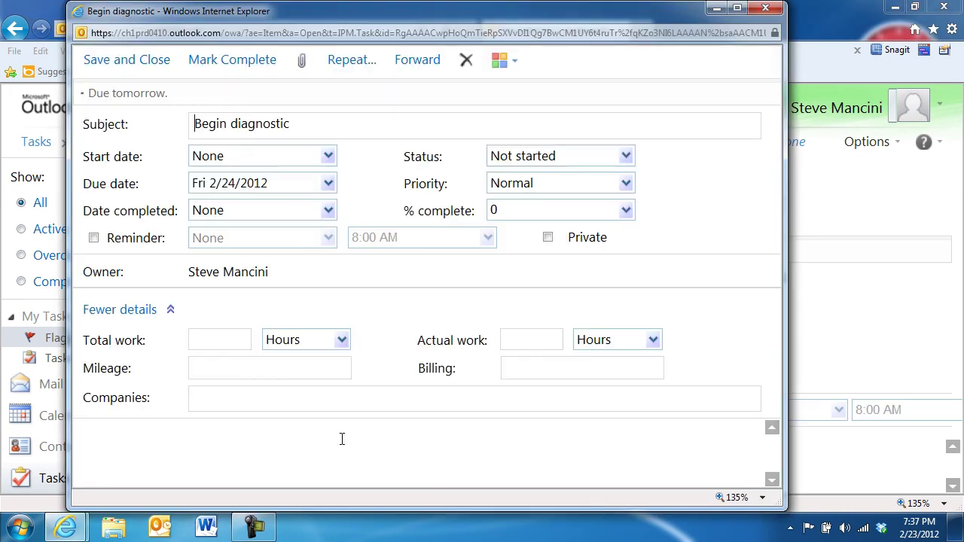
pyautogui.click(626, 212)
pyautogui.click(570, 272)
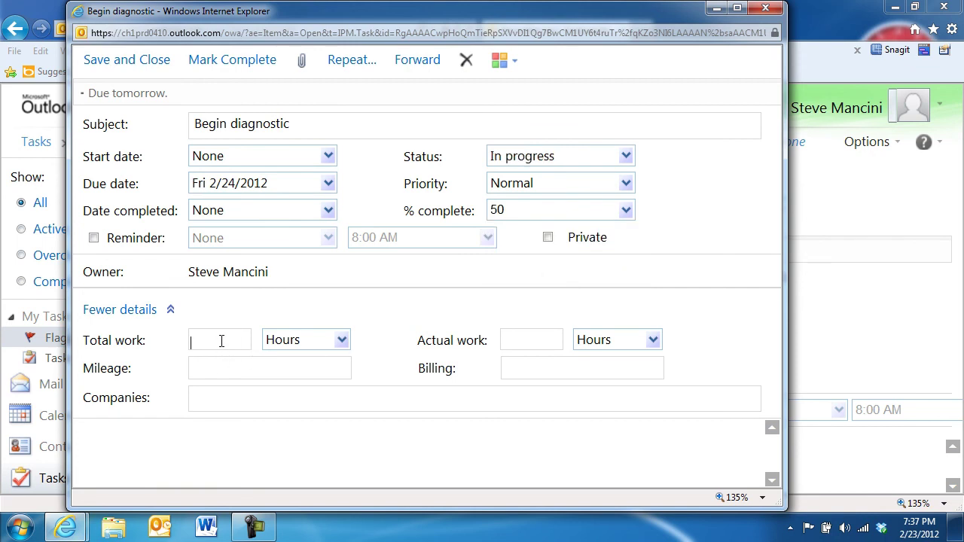
pyautogui.write('3')
pyautogui.write('2')
pyautogui.press('BackSpace')
pyautogui.write('1.5')
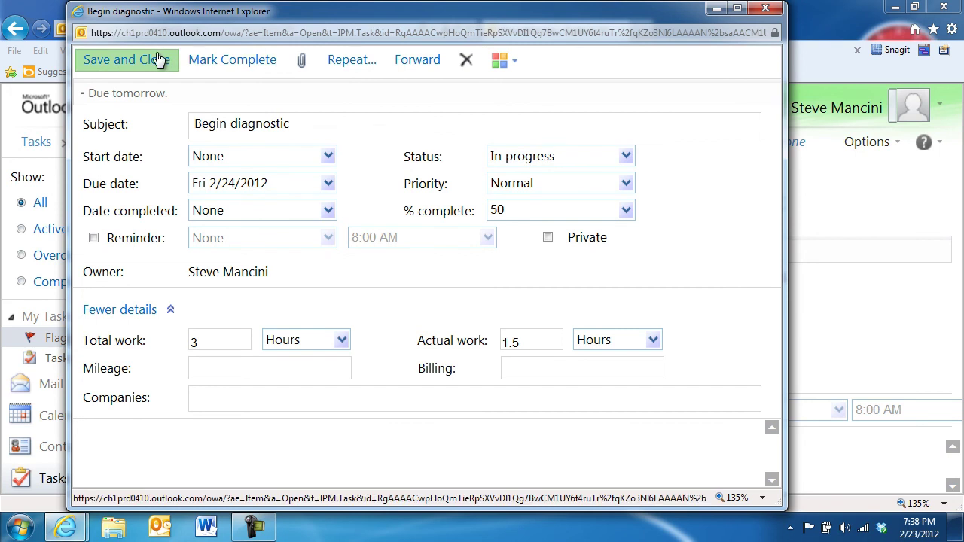
pyautogui.click(153, 59)
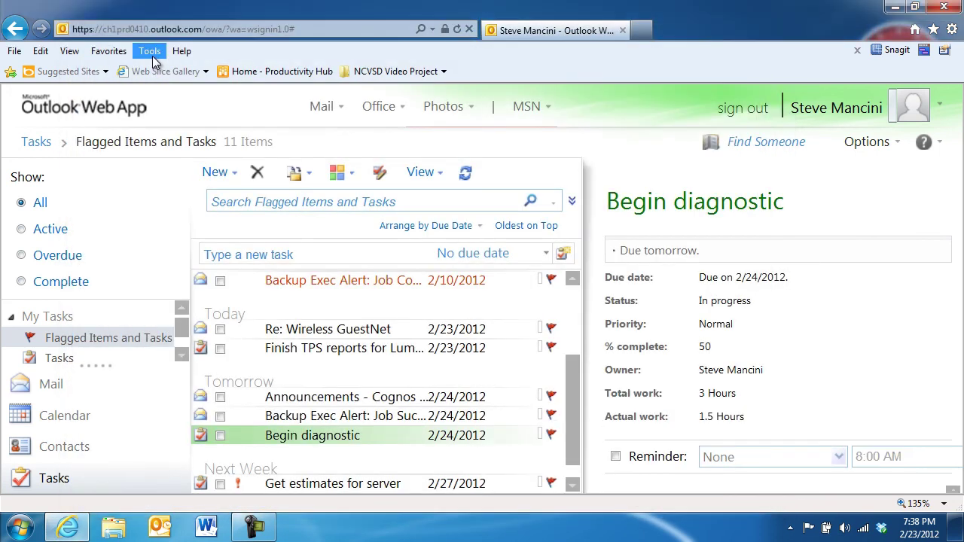